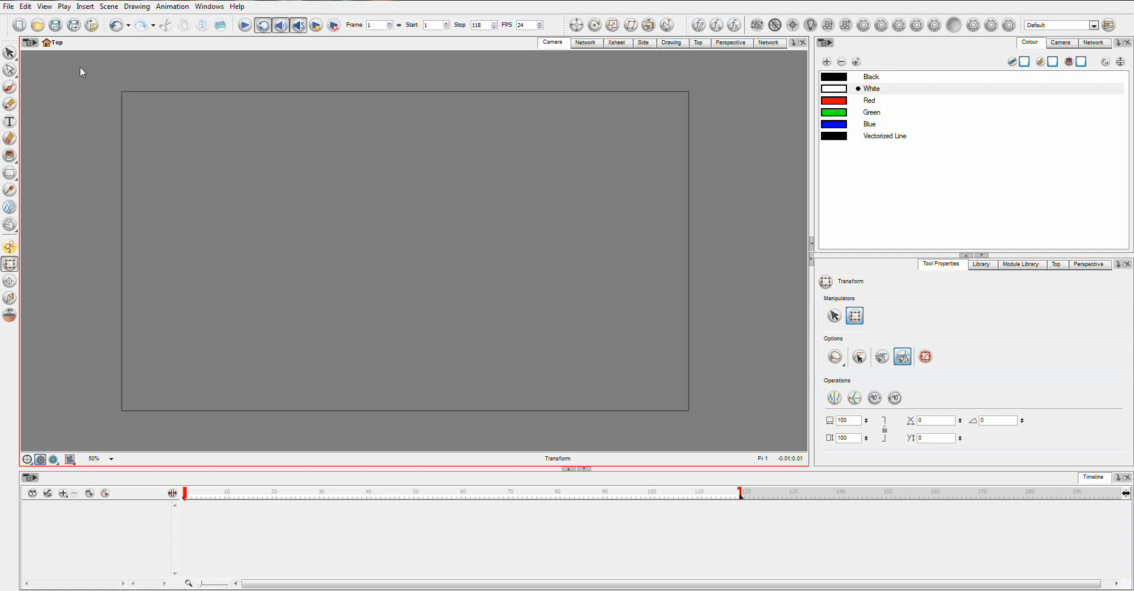
# - Choose the 12 Field Grid for the camera view and add a new drawing layer to the timeline
pyautogui.click(51, 10)
pyautogui.moveTo(148, 138)
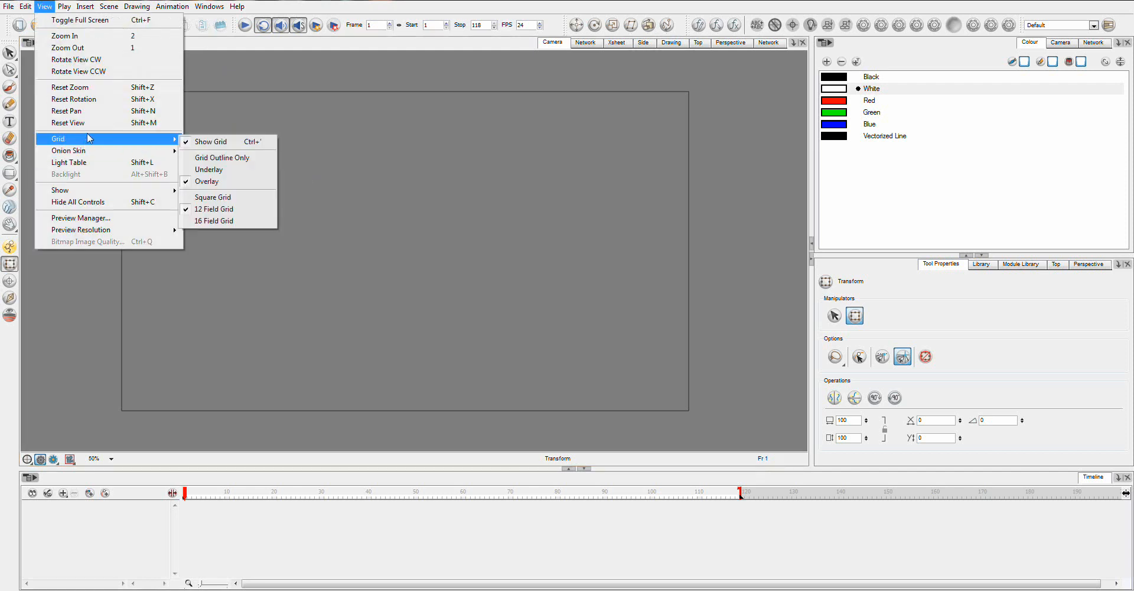
pyautogui.click(218, 209)
pyautogui.click(9, 53)
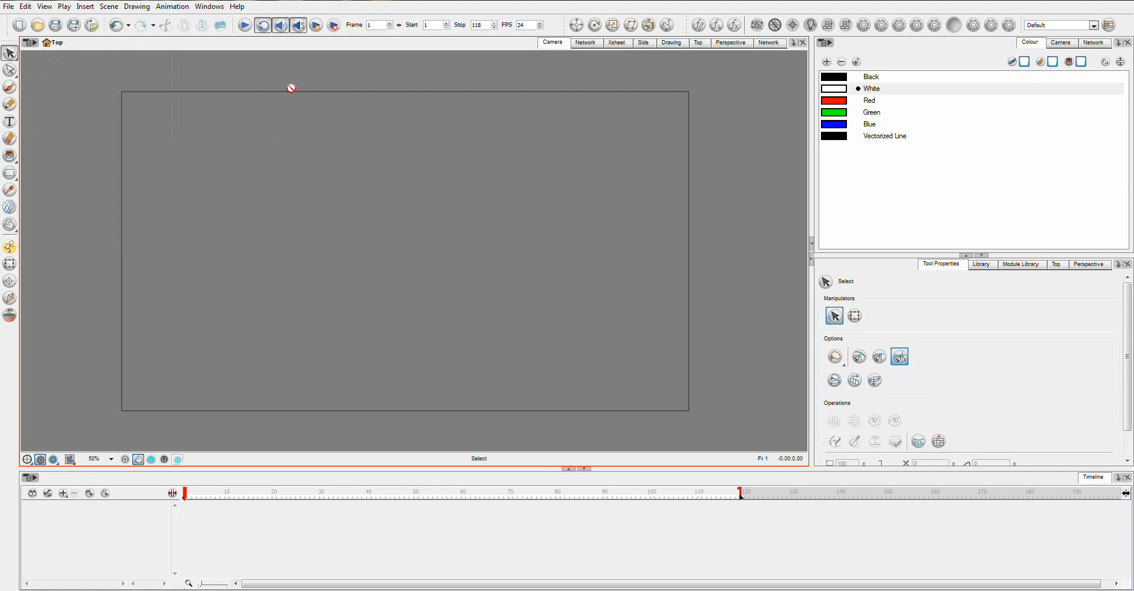
pyautogui.click(64, 493)
pyautogui.click(101, 526)
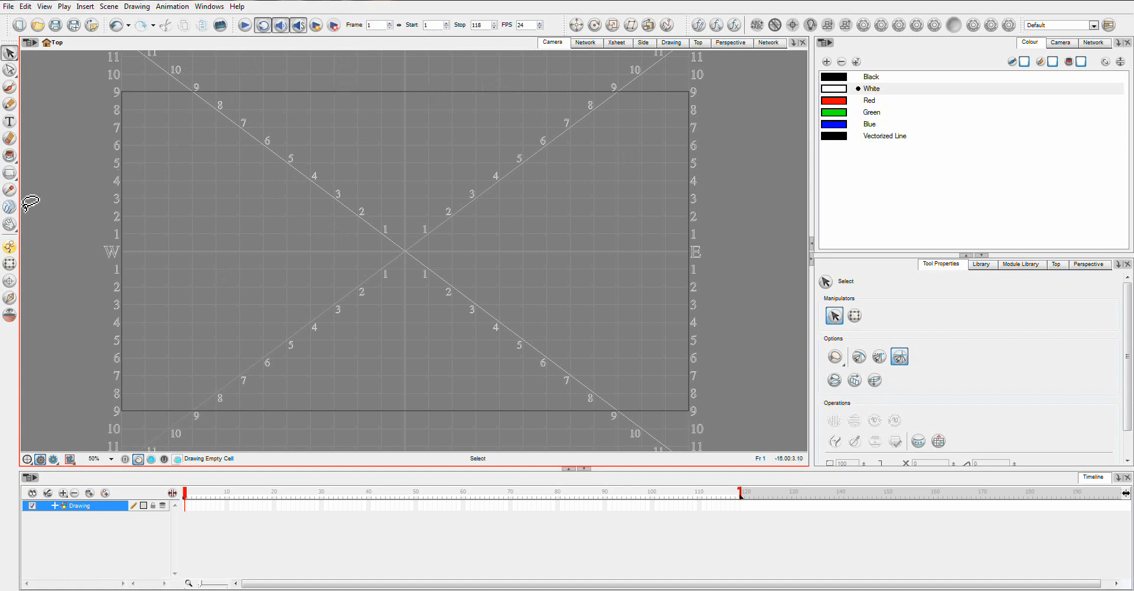
# - Draw a grid-snapped black rectangle reaching one field beyond the camera frame on every side, and fill it with black
pyautogui.click(11, 173)
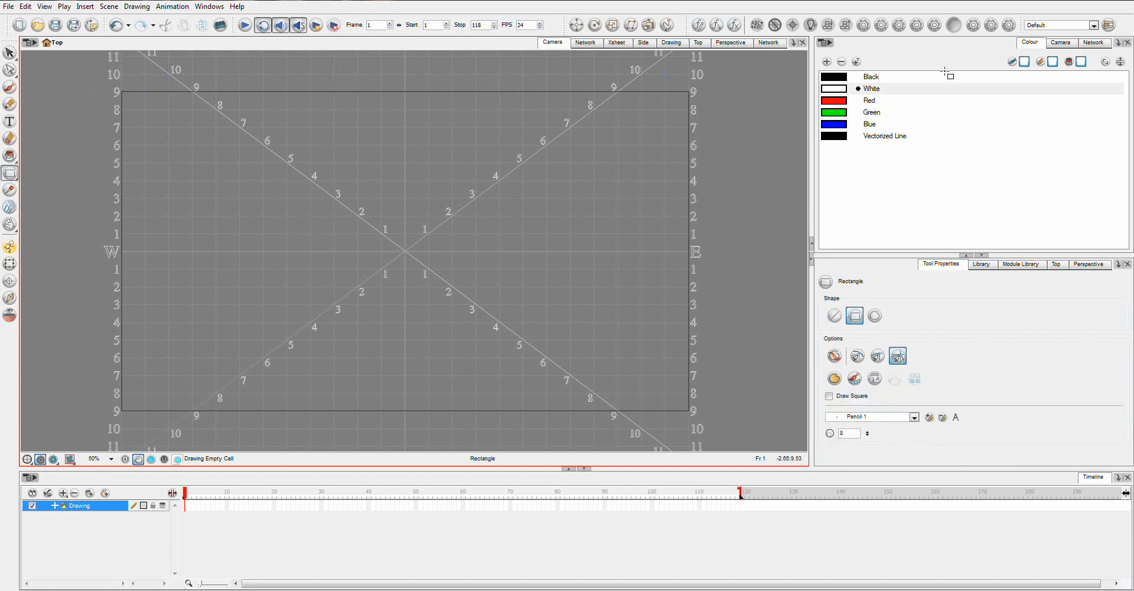
pyautogui.click(843, 77)
pyautogui.click(910, 397)
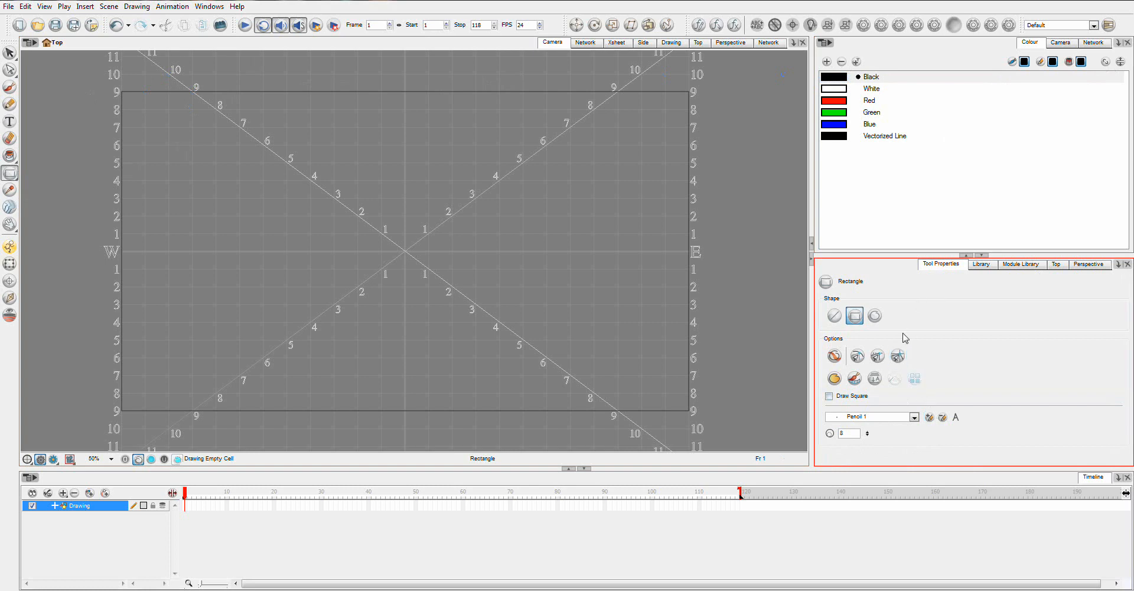
pyautogui.click(897, 357)
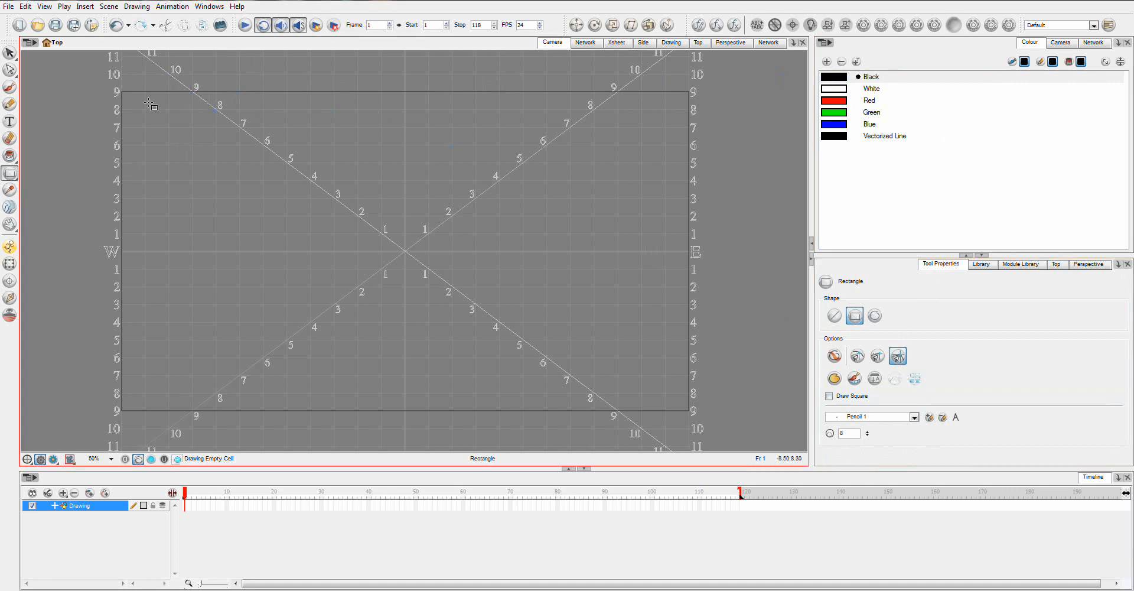
pyautogui.moveTo(140, 113)
pyautogui.mouseDown()
pyautogui.moveTo(346, 277)
pyautogui.moveTo(612, 366)
pyautogui.moveTo(598, 260)
pyautogui.moveTo(502, 290)
pyautogui.moveTo(678, 391)
pyautogui.mouseUp()
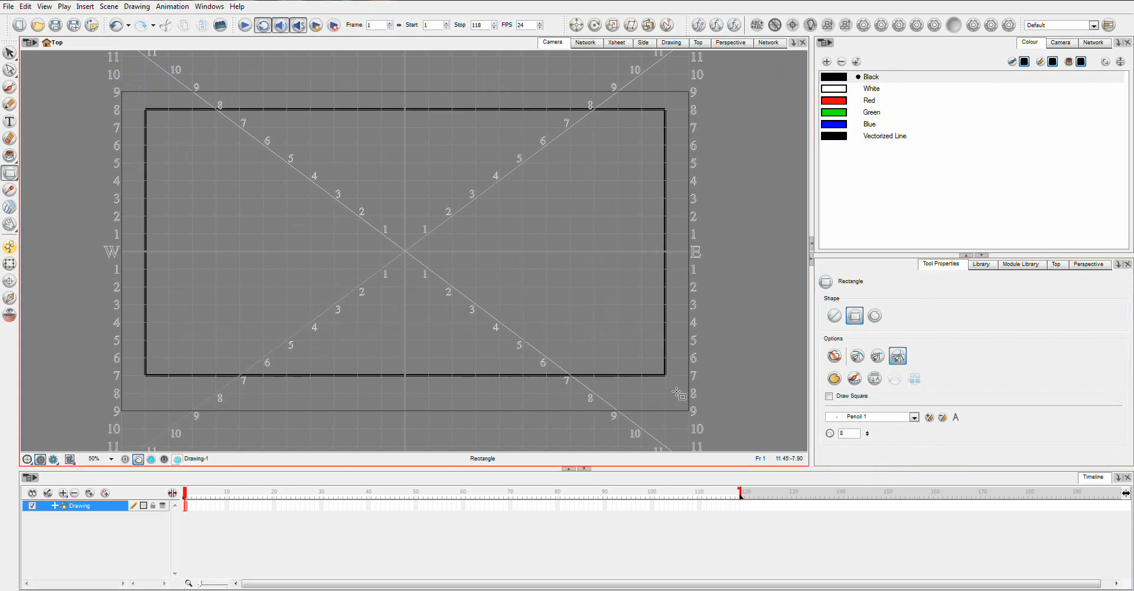
pyautogui.hotkey('ctrl', 'z')
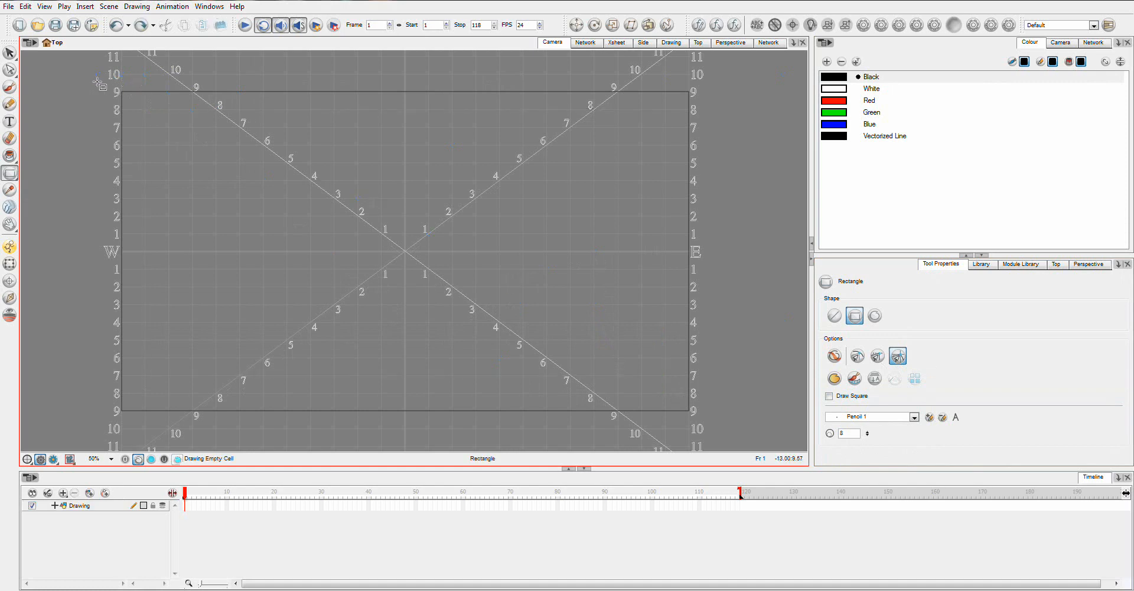
pyautogui.moveTo(98, 73)
pyautogui.mouseDown()
pyautogui.moveTo(477, 356)
pyautogui.moveTo(643, 409)
pyautogui.moveTo(713, 410)
pyautogui.moveTo(712, 430)
pyautogui.mouseUp()
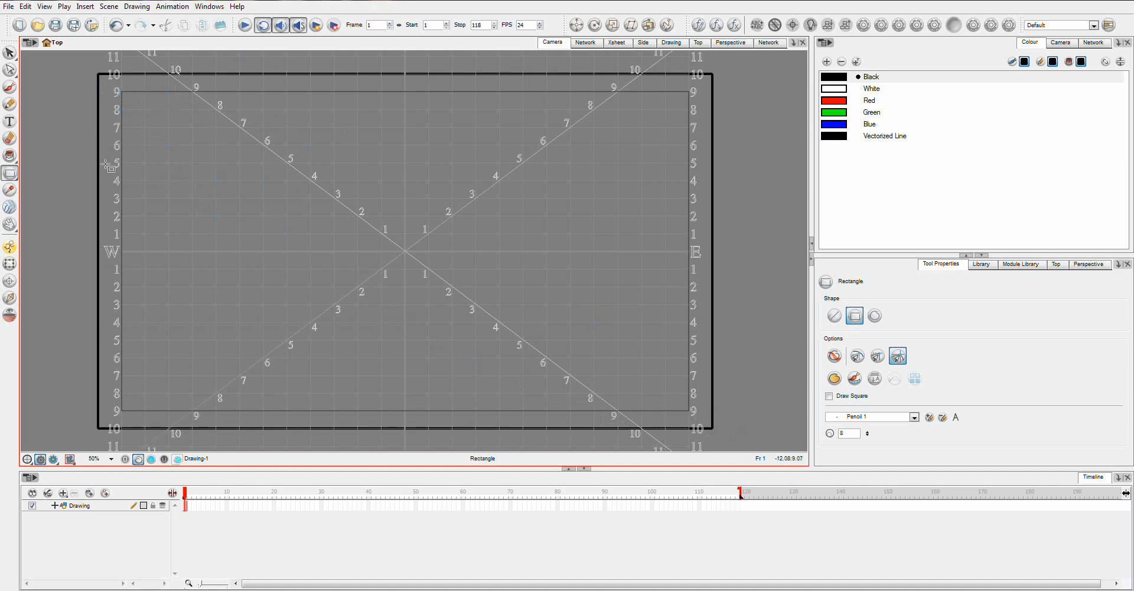
pyautogui.click(11, 157)
pyautogui.click(443, 236)
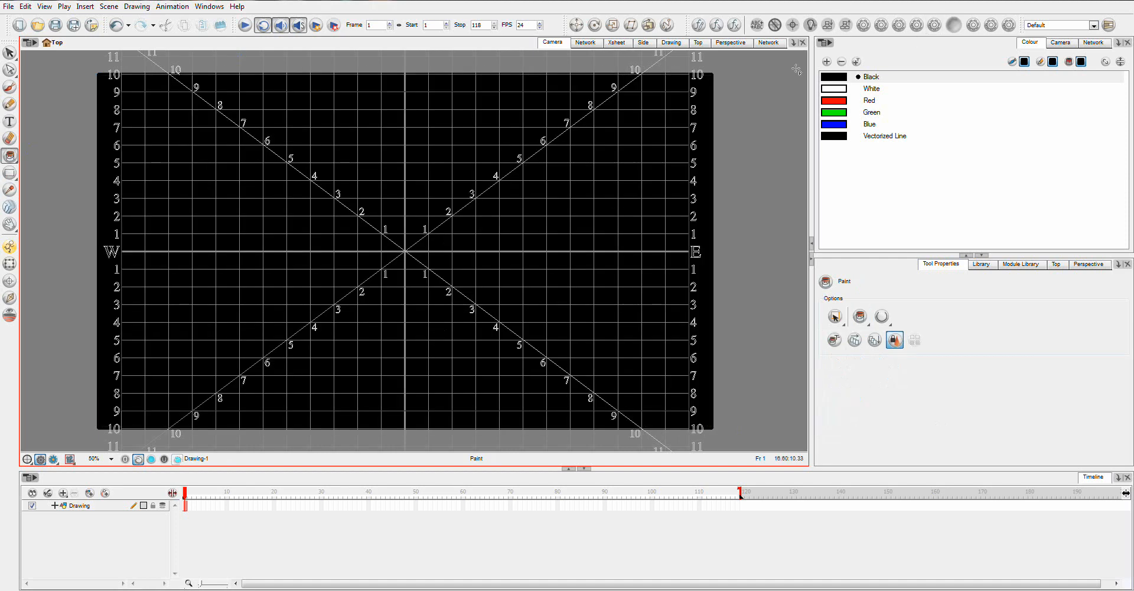
# - Set the field grid to display as an underlay beneath the drawing
pyautogui.click(45, 7)
pyautogui.moveTo(25, 7)
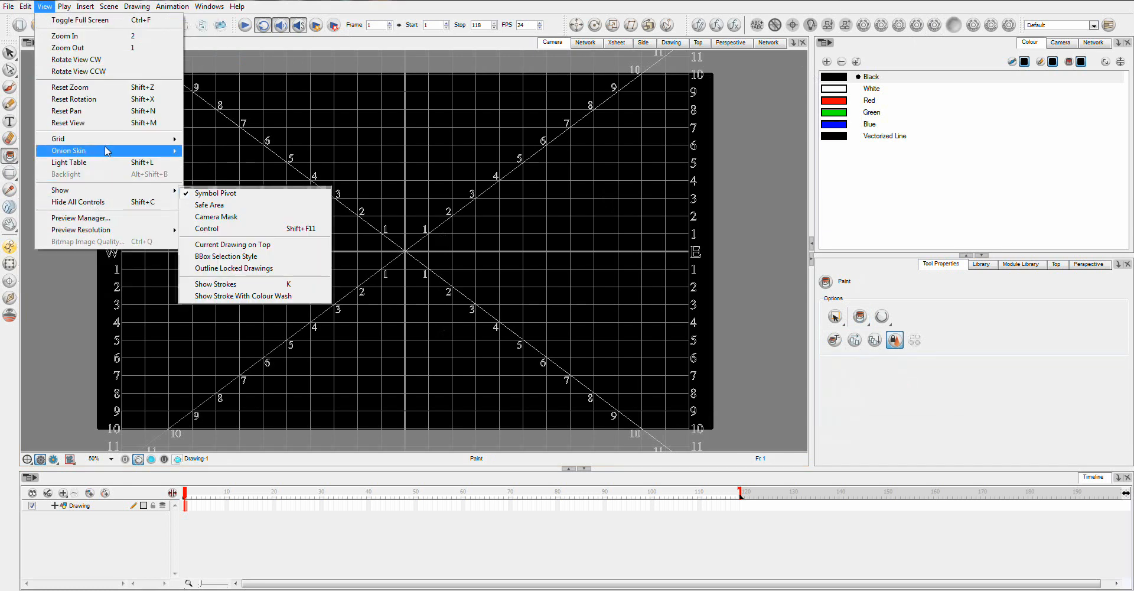
pyautogui.moveTo(59, 139)
pyautogui.click(216, 172)
# - Paint about 22 tiny white star dots scattered across the black rectangle with the Brush tool
pyautogui.click(903, 77)
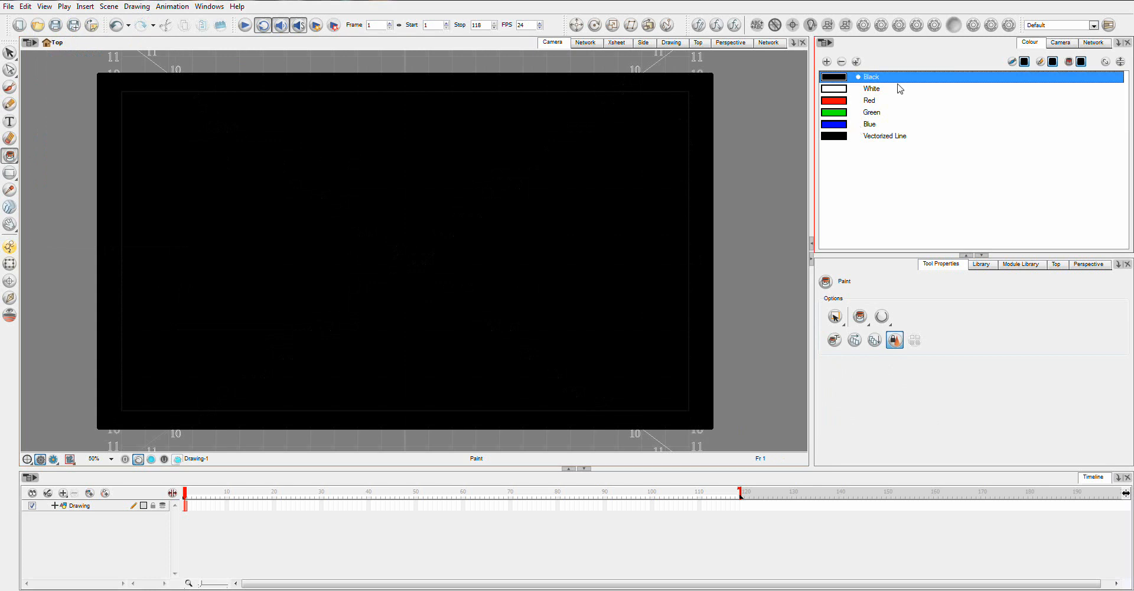
pyautogui.click(845, 90)
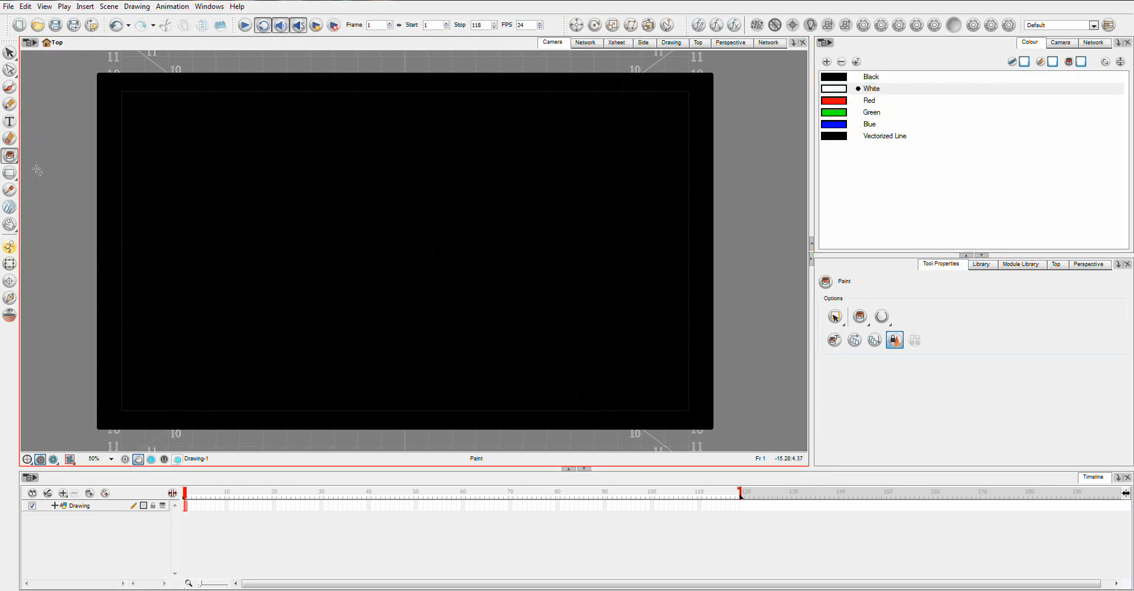
pyautogui.click(10, 87)
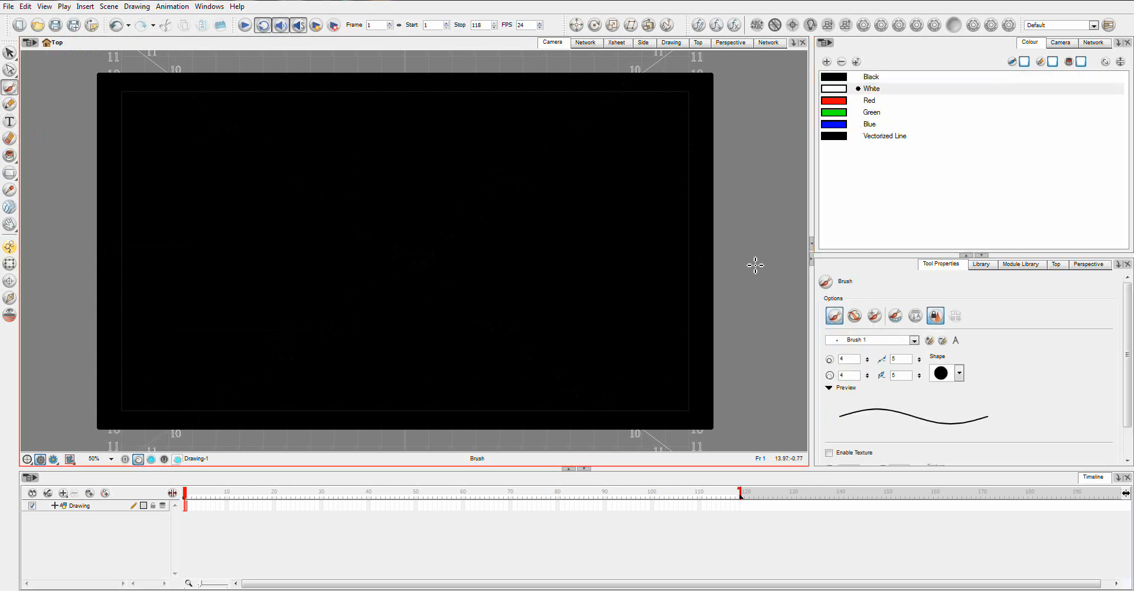
pyautogui.click(119, 125)
pyautogui.click(270, 224)
pyautogui.click(150, 263)
pyautogui.click(150, 337)
pyautogui.click(189, 165)
pyautogui.click(487, 120)
pyautogui.click(601, 202)
pyautogui.click(572, 325)
pyautogui.click(406, 337)
pyautogui.click(181, 412)
pyautogui.click(388, 102)
pyautogui.click(258, 97)
pyautogui.click(457, 258)
pyautogui.click(592, 177)
pyautogui.click(622, 116)
pyautogui.click(673, 109)
pyautogui.click(669, 294)
pyautogui.click(680, 399)
pyautogui.click(555, 430)
pyautogui.click(471, 399)
pyautogui.click(497, 337)
pyautogui.click(322, 276)
# - Set the brush size to 8 and add about 14 larger white stars across the black sky
pyautogui.click(937, 316)
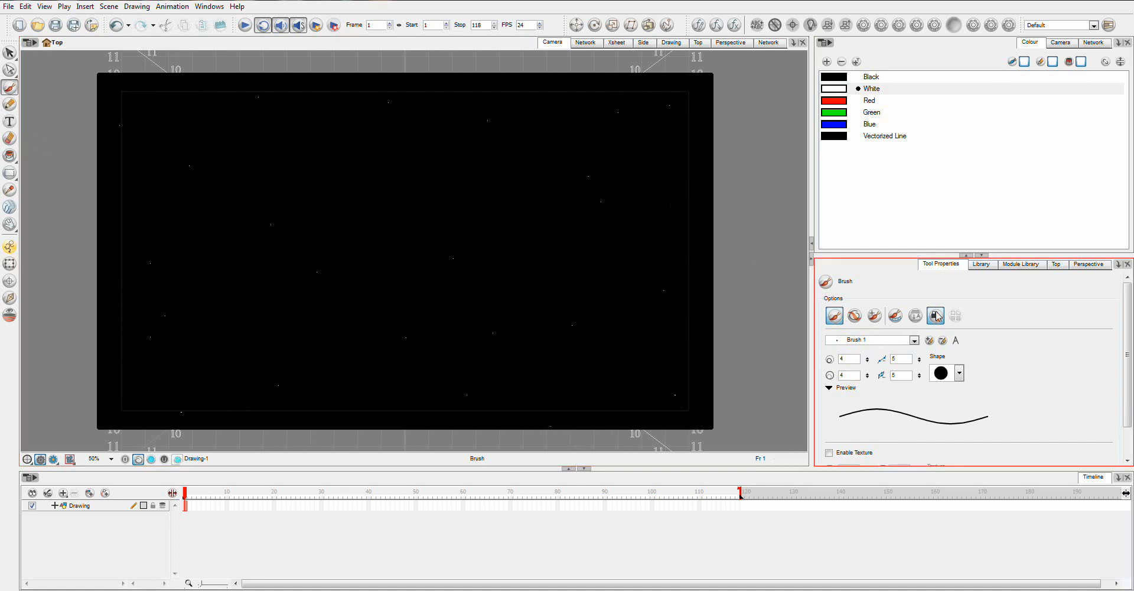
pyautogui.doubleClick(850, 361)
pyautogui.write('8')
pyautogui.press('Return')
pyautogui.click(194, 132)
pyautogui.click(144, 183)
pyautogui.click(272, 300)
pyautogui.click(200, 351)
pyautogui.click(147, 399)
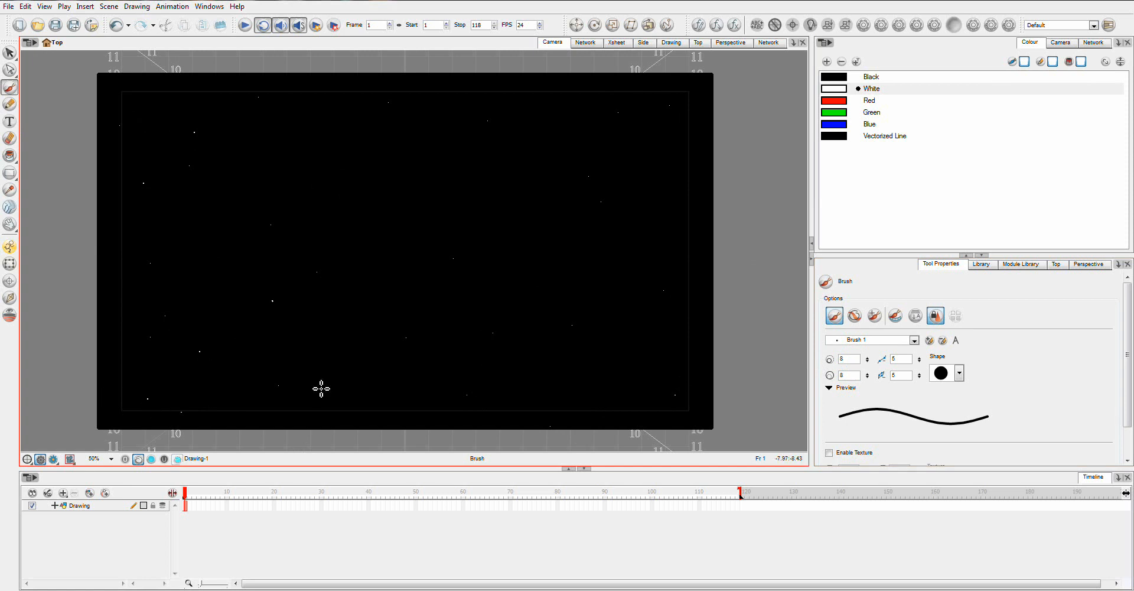
pyautogui.click(610, 402)
pyautogui.click(356, 406)
pyautogui.click(449, 103)
pyautogui.click(329, 170)
pyautogui.click(309, 154)
pyautogui.click(663, 164)
pyautogui.click(637, 251)
pyautogui.click(485, 198)
pyautogui.click(585, 311)
# - Rename the drawing layer as Stars
pyautogui.doubleClick(79, 505)
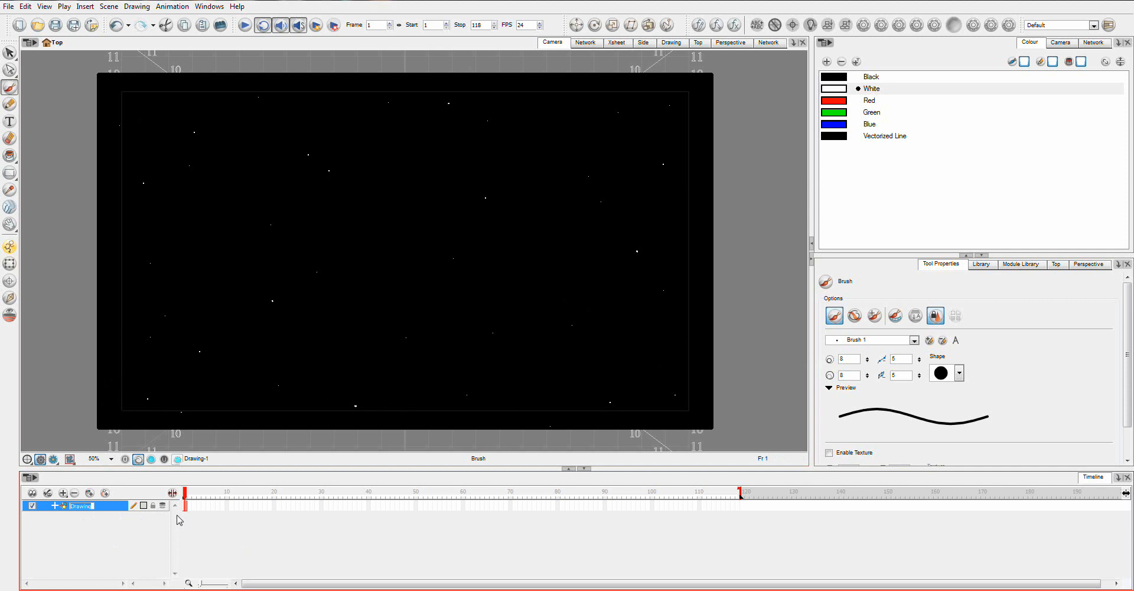
pyautogui.write('s')
pyautogui.press('capslock')
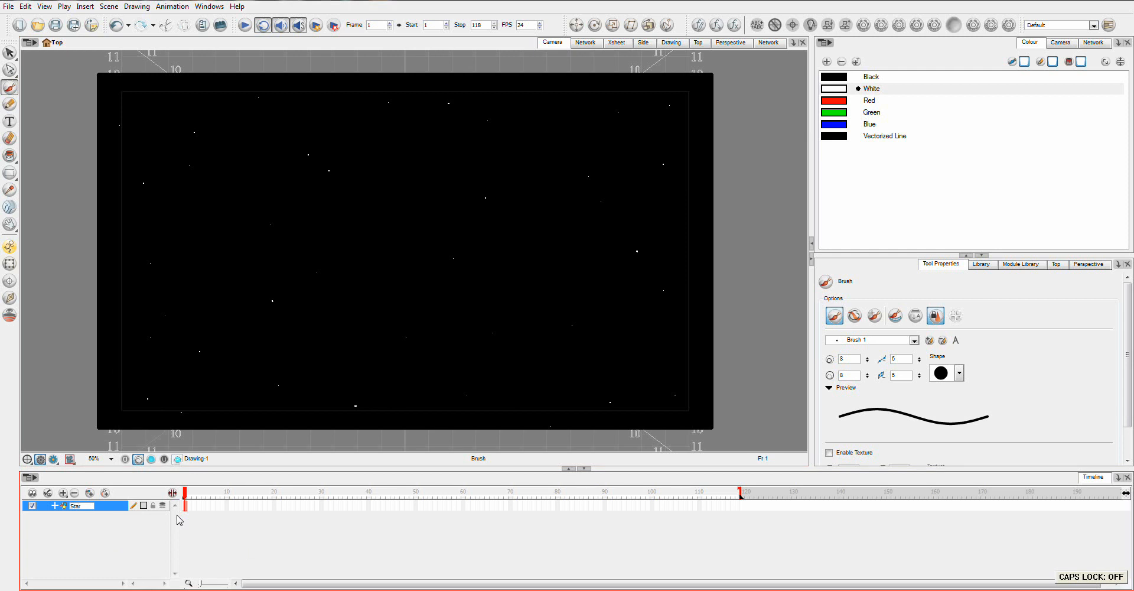
pyautogui.press('Return')
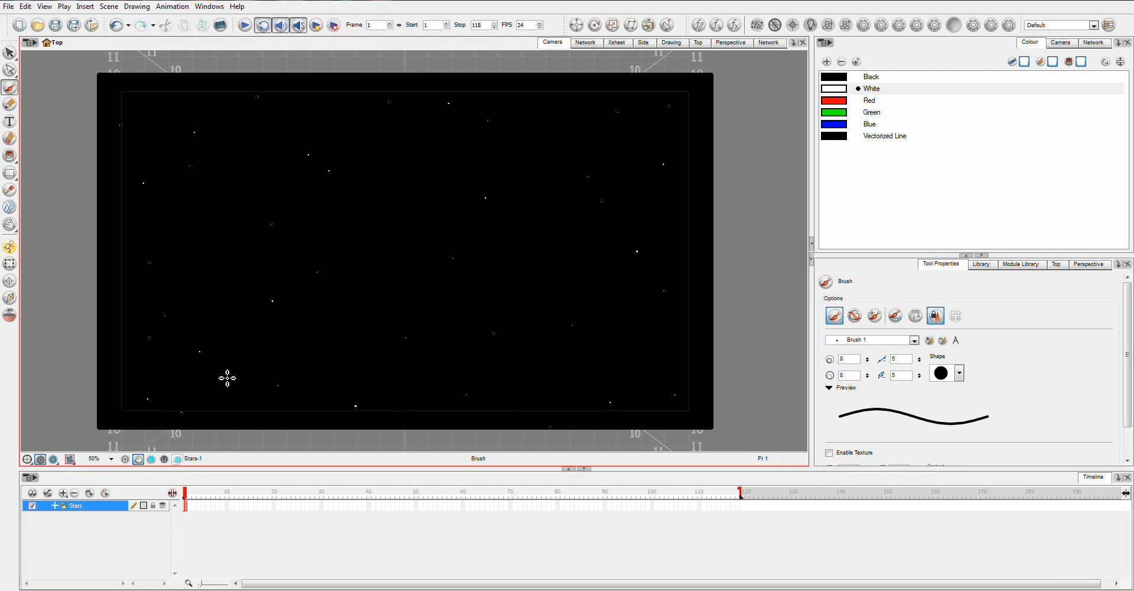
# - Lengthen the scene to 200 frames and extend the exposure of the Stars drawing to frame 100
pyautogui.click(10, 263)
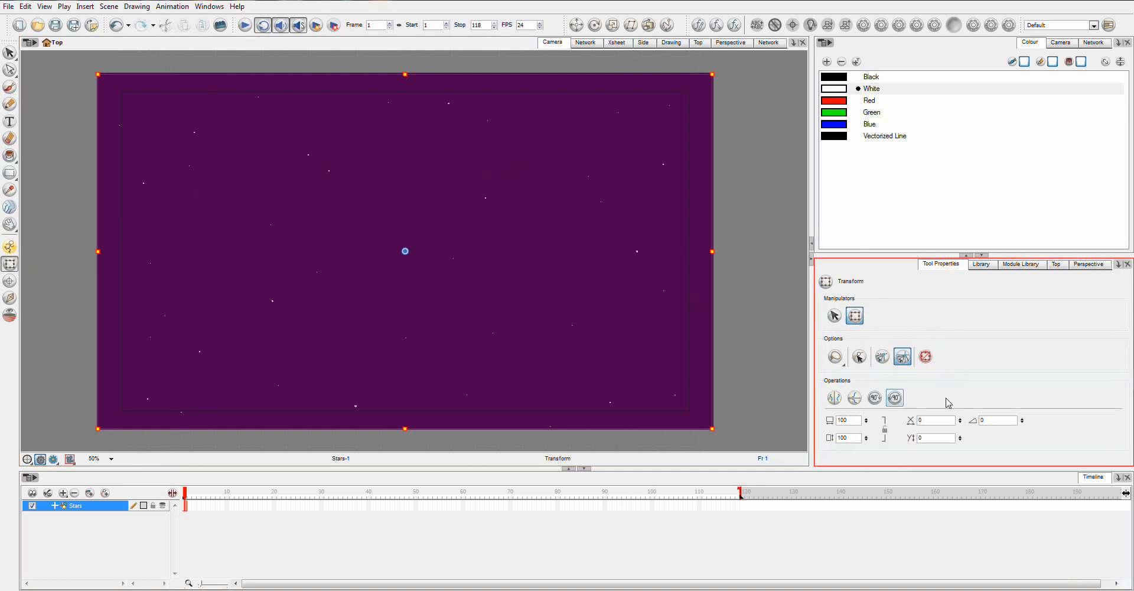
pyautogui.click(903, 356)
pyautogui.moveTo(331, 198)
pyautogui.mouseDown()
pyautogui.moveTo(331, 281)
pyautogui.moveTo(337, 212)
pyautogui.moveTo(331, 192)
pyautogui.moveTo(322, 196)
pyautogui.mouseUp()
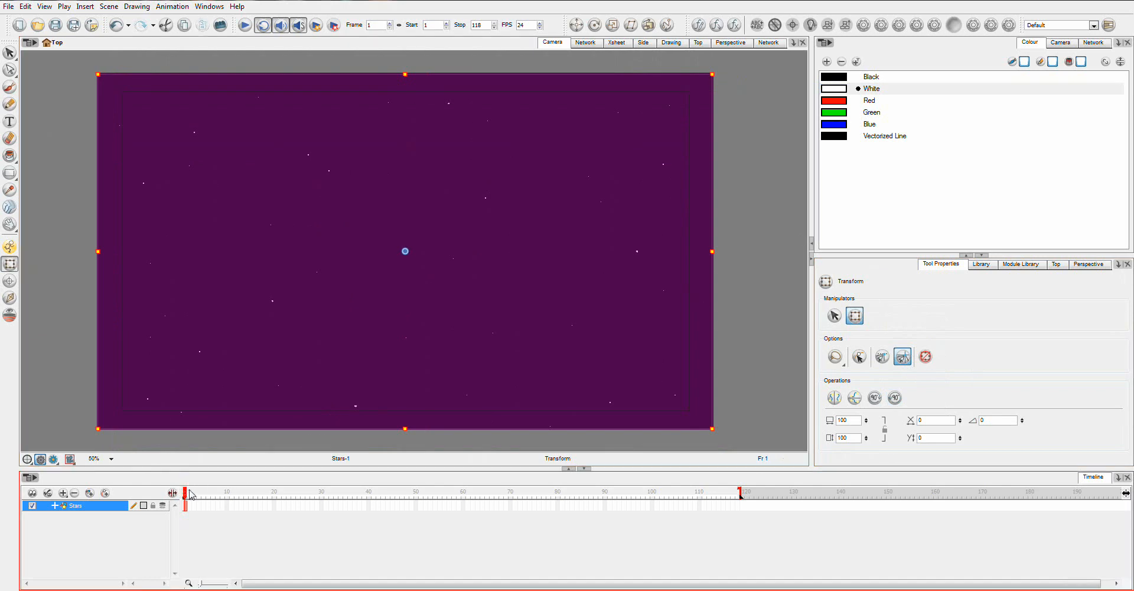
pyautogui.moveTo(186, 496)
pyautogui.mouseDown()
pyautogui.moveTo(1114, 496)
pyautogui.moveTo(866, 509)
pyautogui.moveTo(892, 508)
pyautogui.mouseUp()
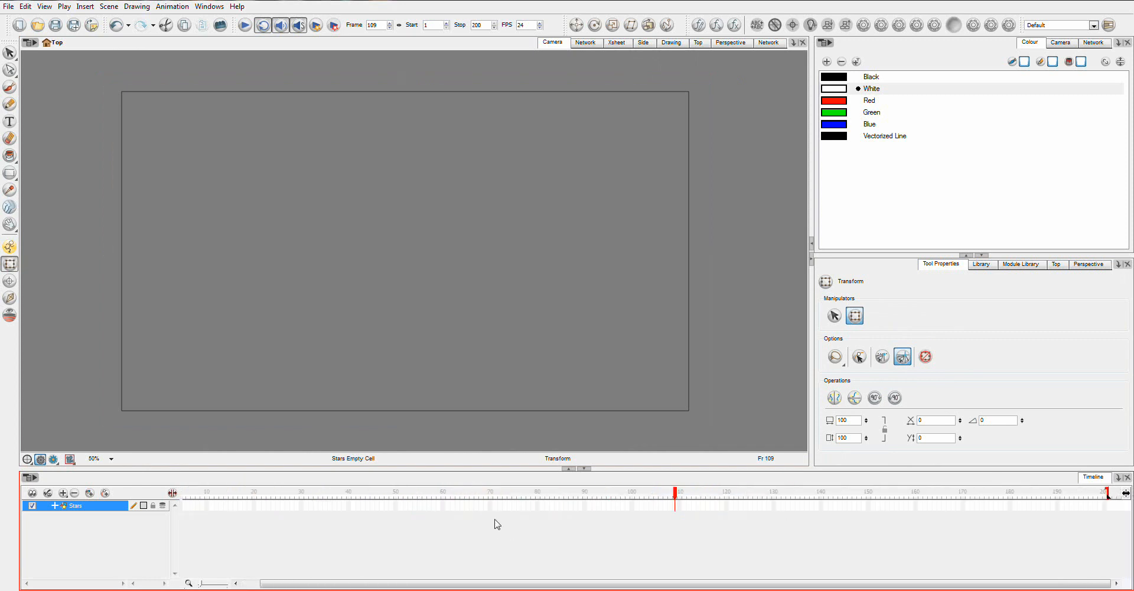
pyautogui.click(632, 509)
pyautogui.press('F5')
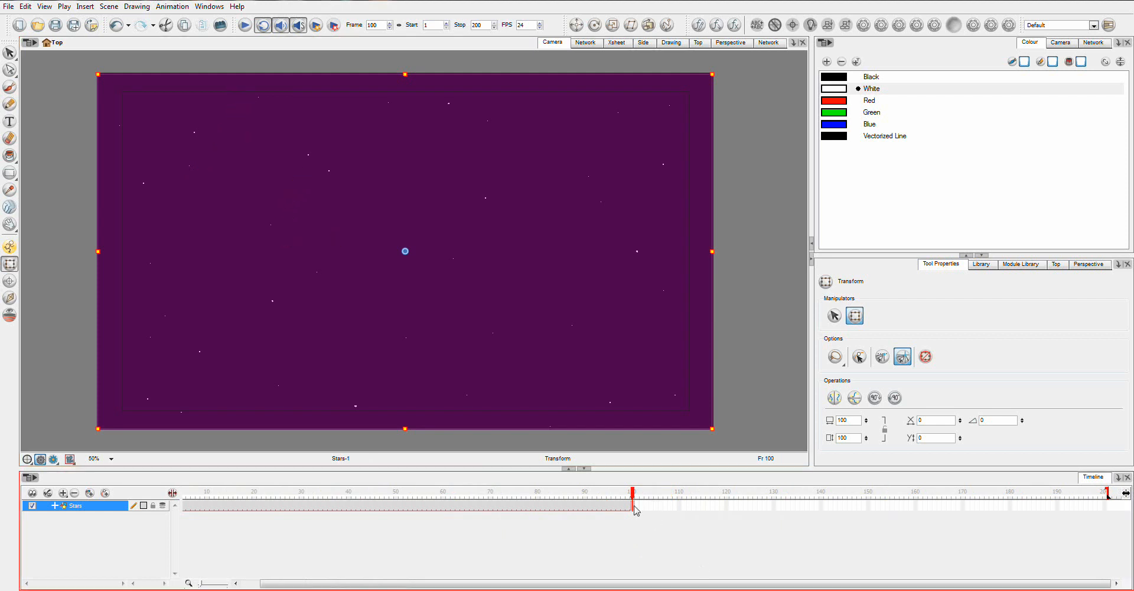
# - Try to move the Stars drawing straight down below the camera frame at frame 100 without Animate mode
pyautogui.moveTo(370, 124); pyautogui.dragTo(360, 475)
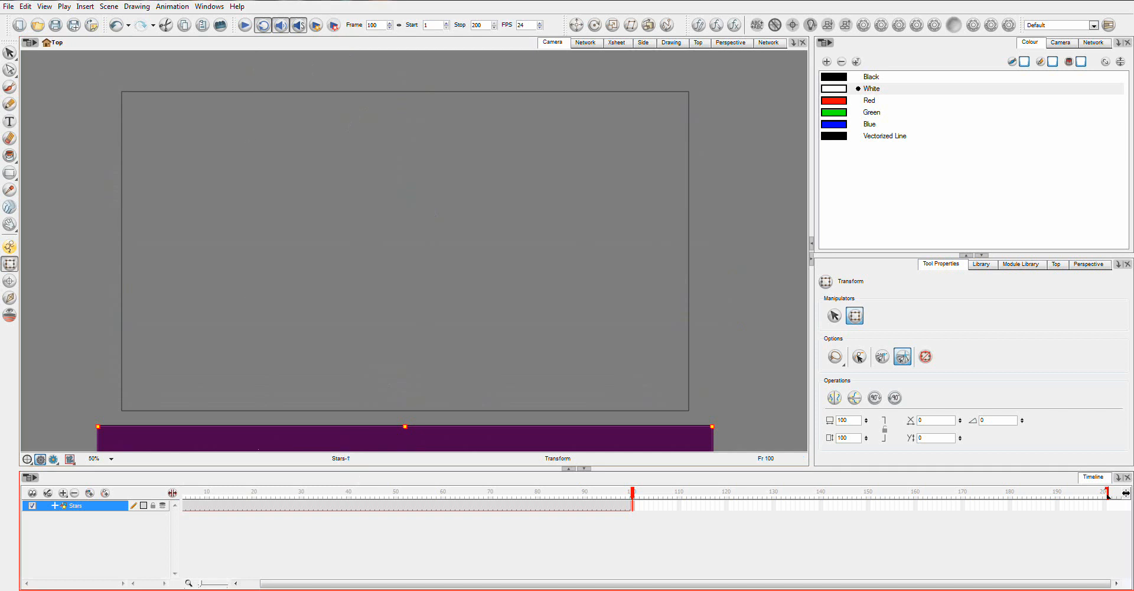
pyautogui.moveTo(635, 495); pyautogui.dragTo(654, 512)
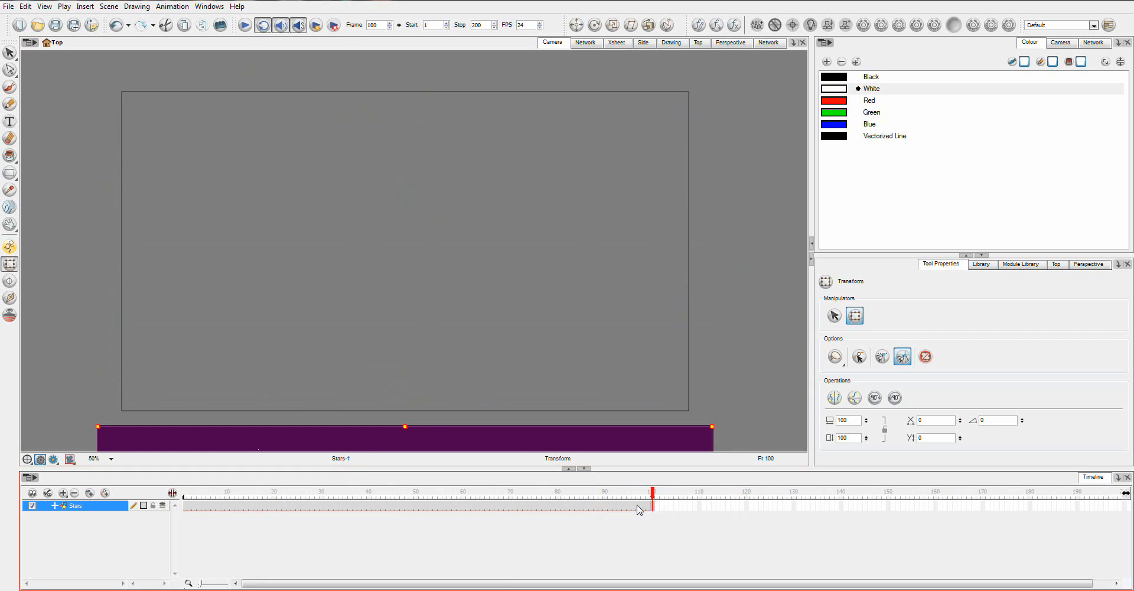
pyautogui.click(638, 509)
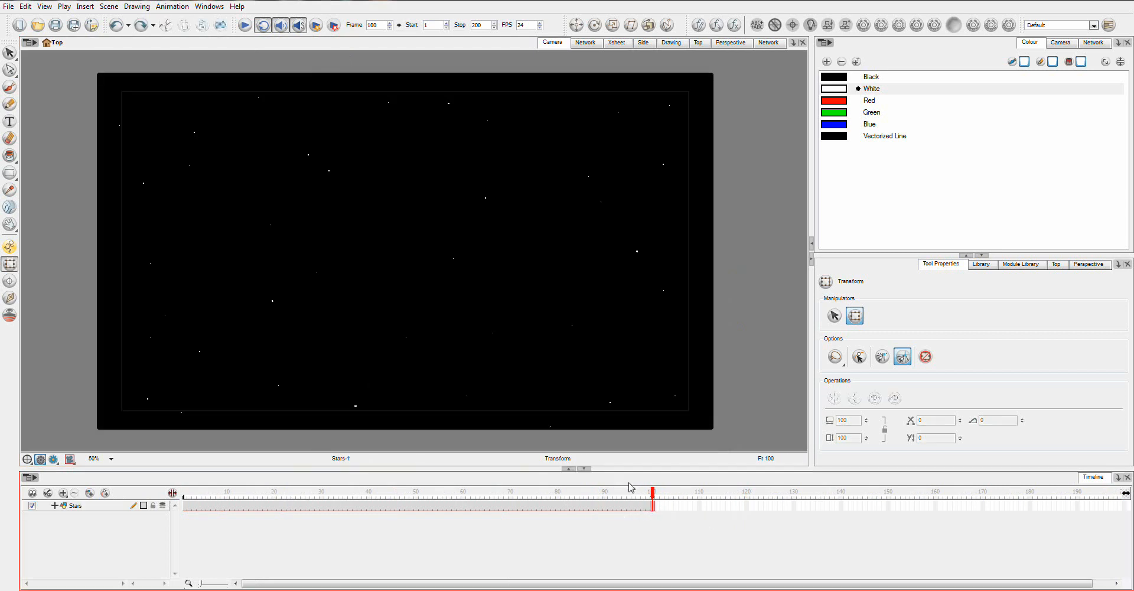
# - With Animate mode on, animate the Stars layer from its original position at frame 1 to below the camera frame at frame 100
pyautogui.moveTo(653, 492); pyautogui.dragTo(152, 515)
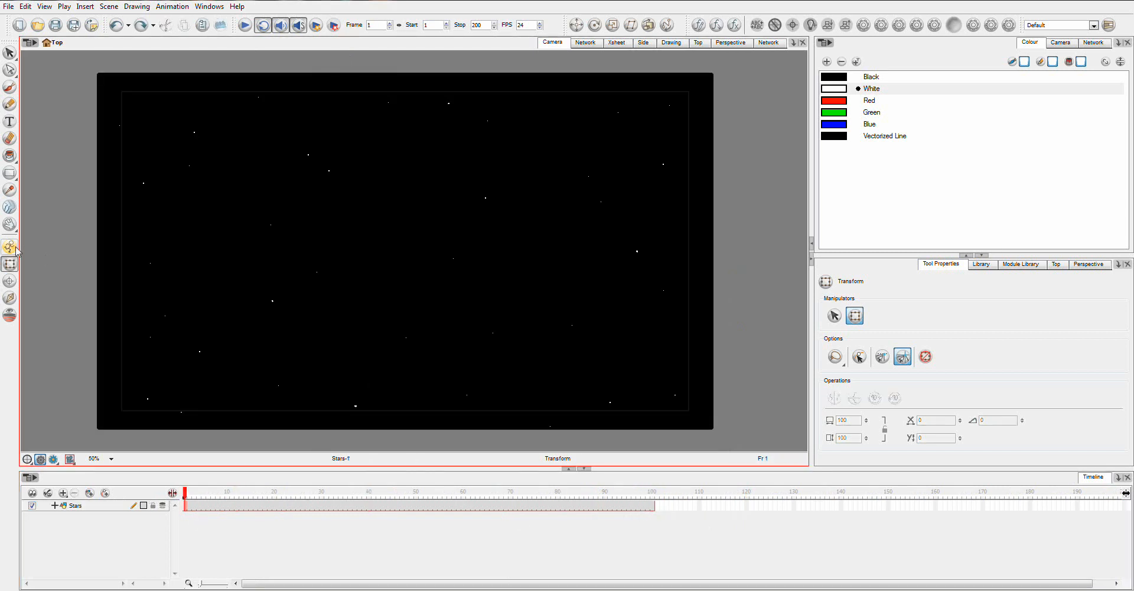
pyautogui.click(187, 508)
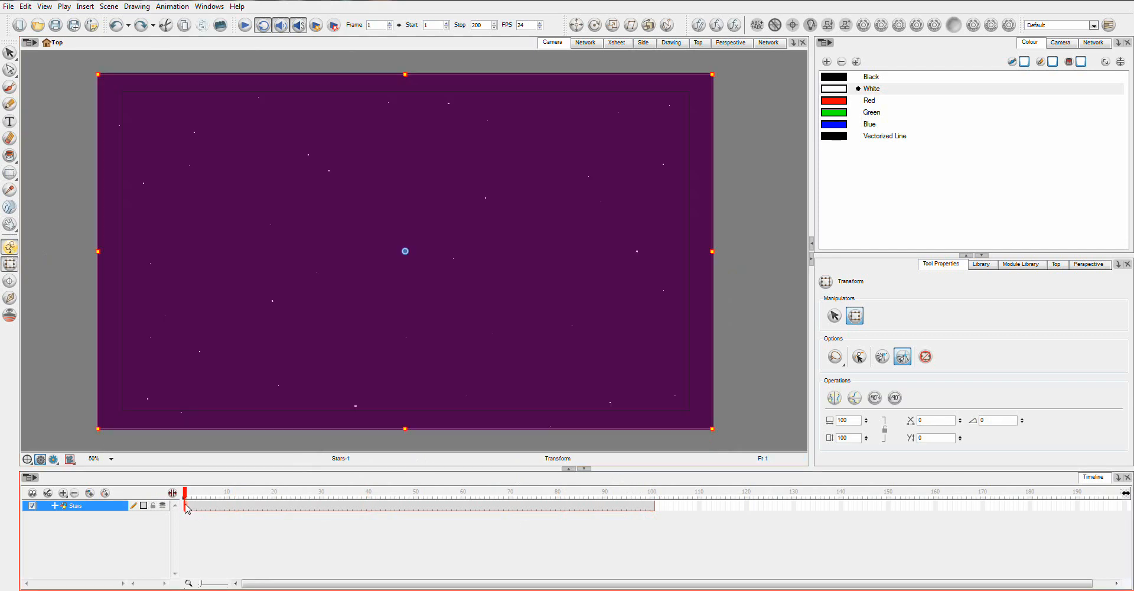
pyautogui.press('F5')
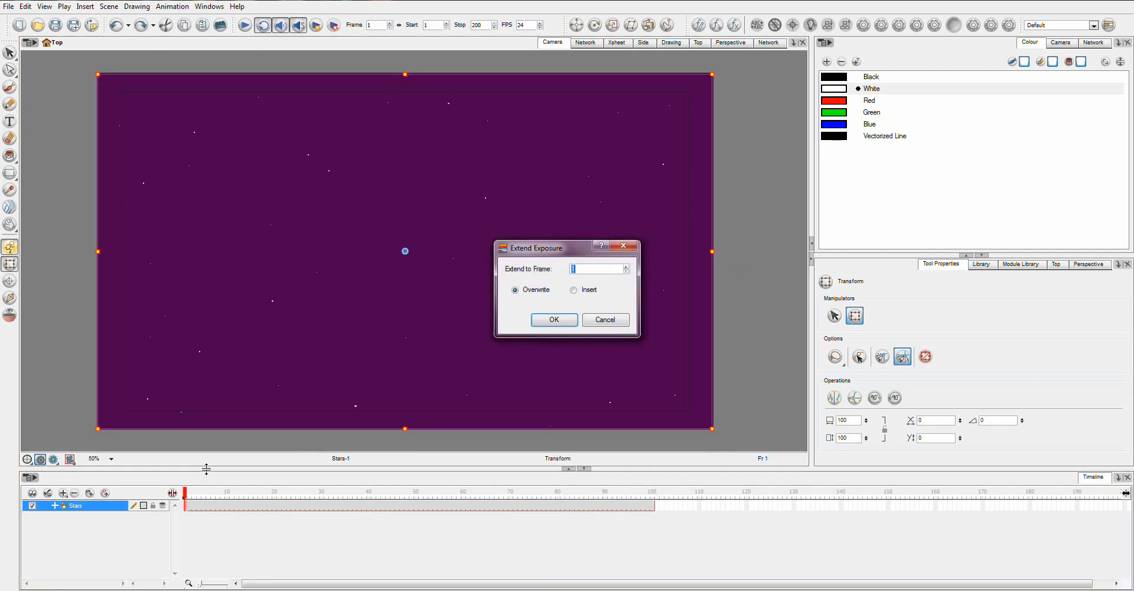
pyautogui.click(616, 318)
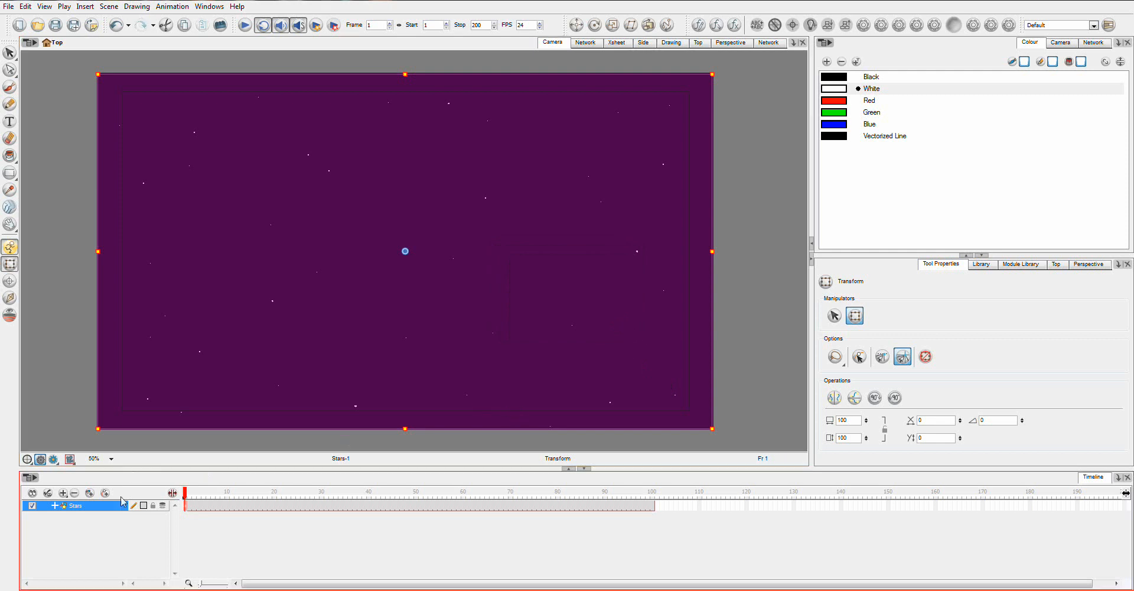
pyautogui.moveTo(186, 495); pyautogui.dragTo(653, 518)
pyautogui.moveTo(470, 187); pyautogui.dragTo(463, 550)
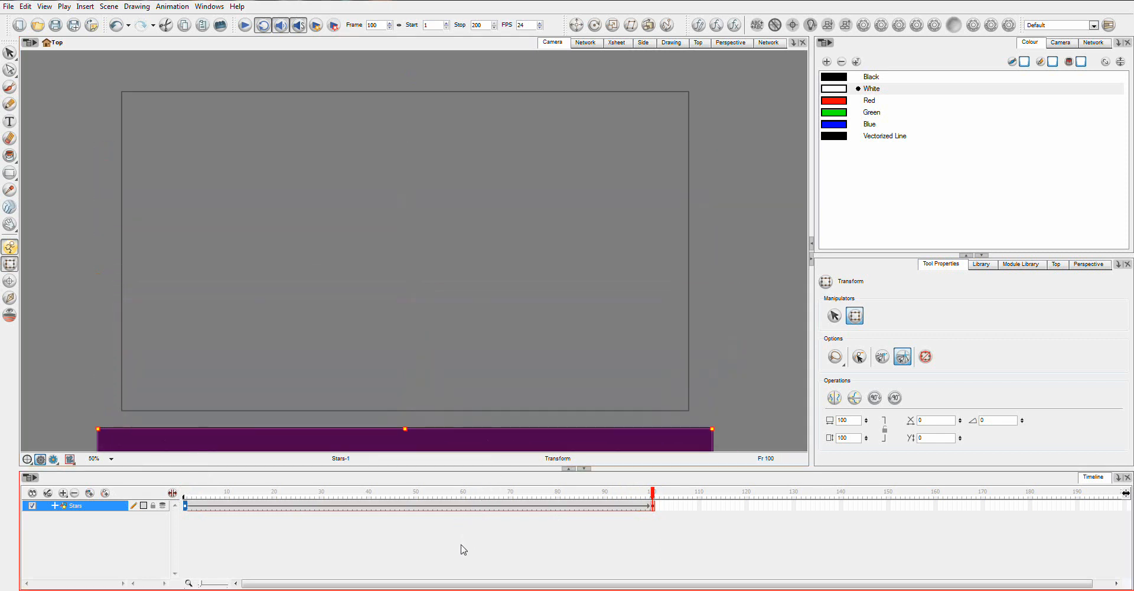
pyautogui.moveTo(654, 496); pyautogui.dragTo(178, 517)
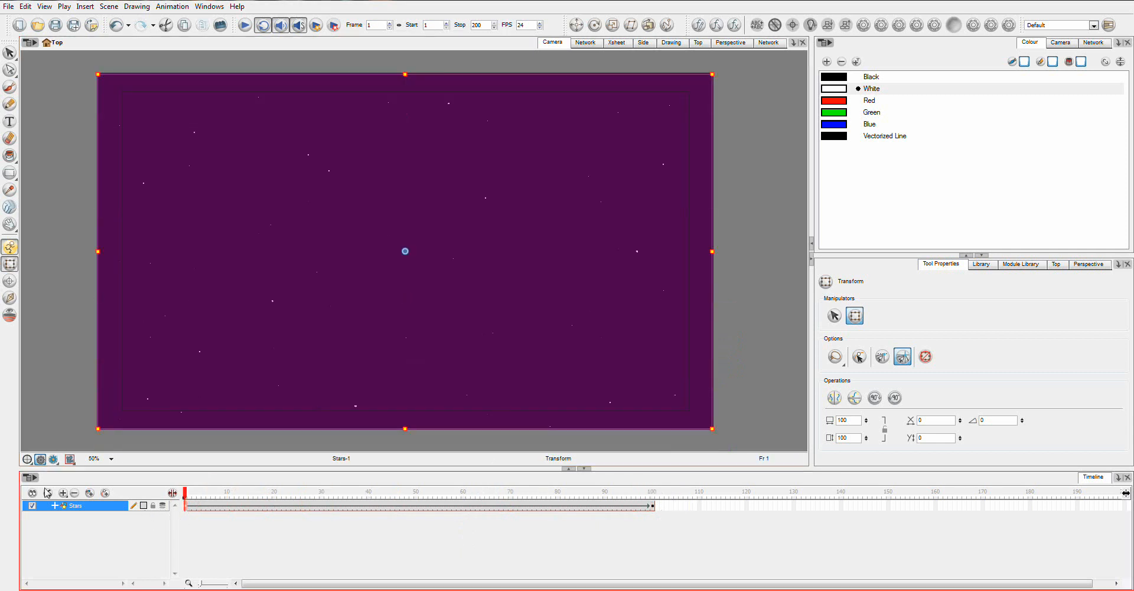
pyautogui.moveTo(184, 496); pyautogui.dragTo(119, 539)
# - Duplicate the animated Stars layer and place the duplicate above the original in the timeline
pyautogui.rightClick(98, 513)
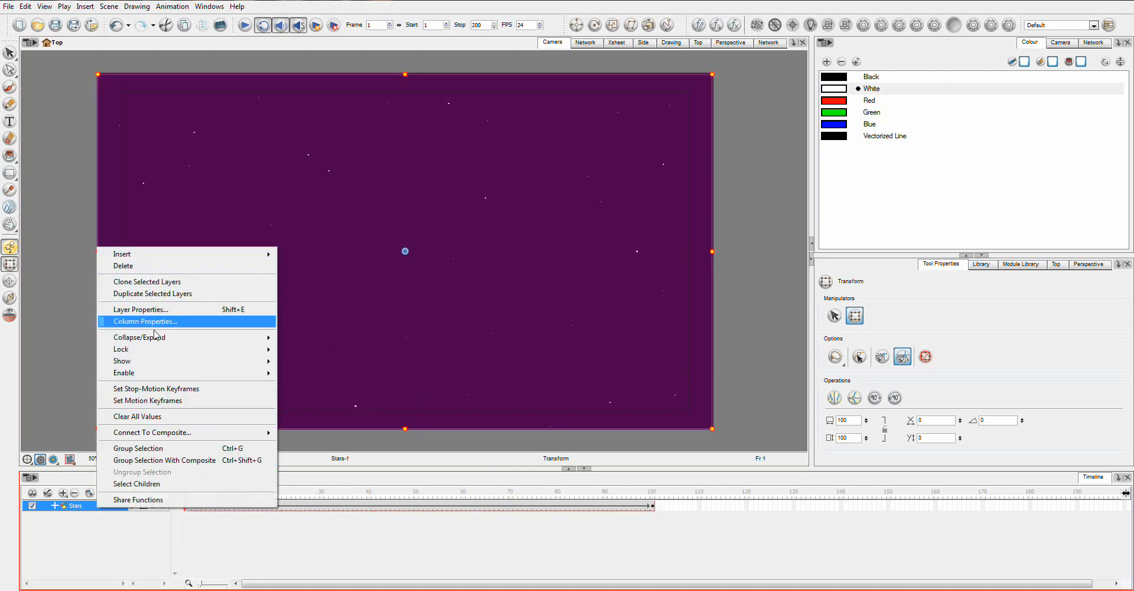
pyautogui.click(153, 293)
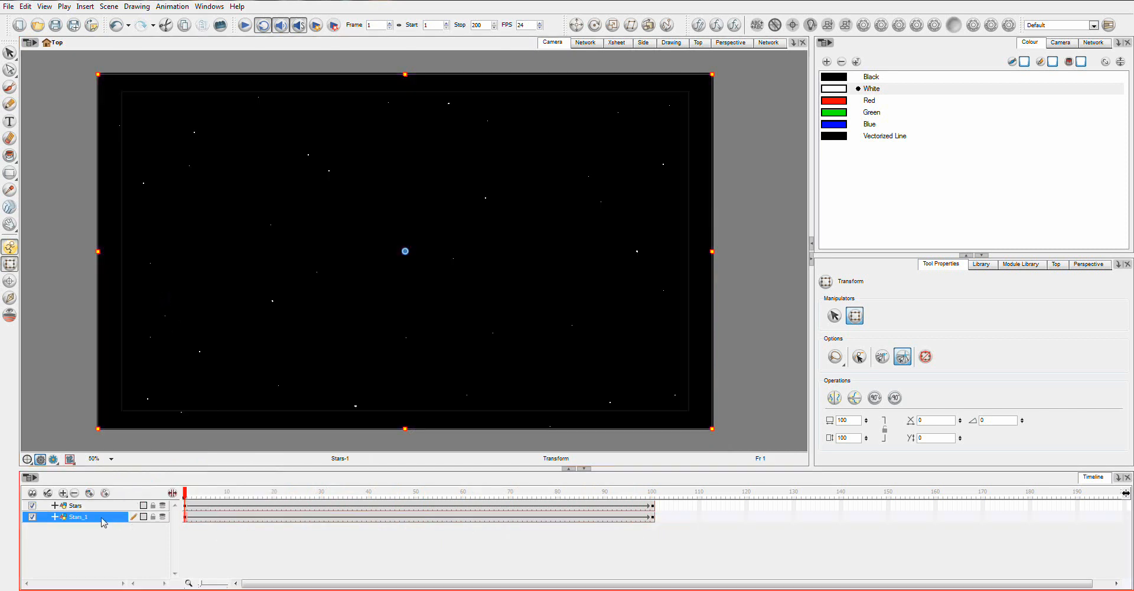
pyautogui.moveTo(107, 504); pyautogui.dragTo(39, 532)
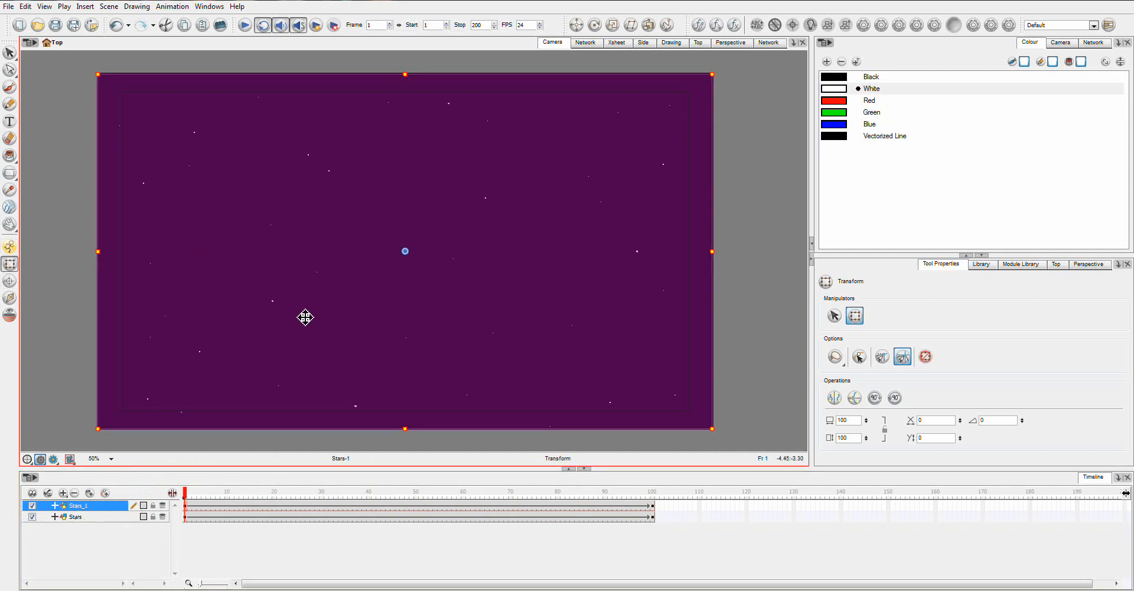
# - Move the duplicate Stars layer up at frame 1 so its lower edge meets the camera frame's upper edge, and check the motion
pyautogui.moveTo(293, 366); pyautogui.dragTo(282, 8)
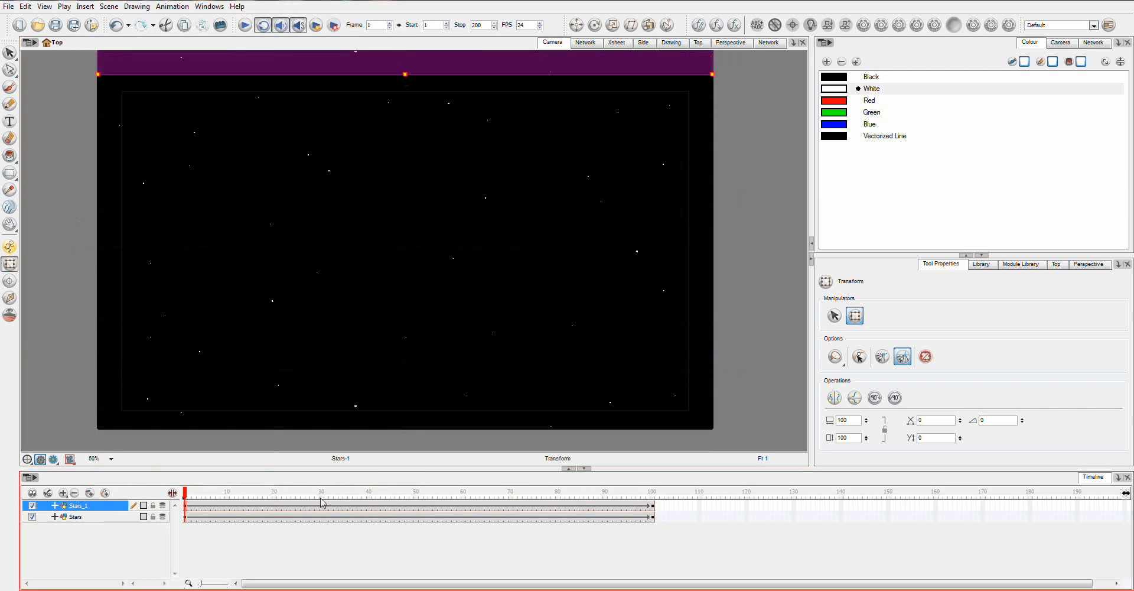
pyautogui.moveTo(186, 494); pyautogui.dragTo(435, 476)
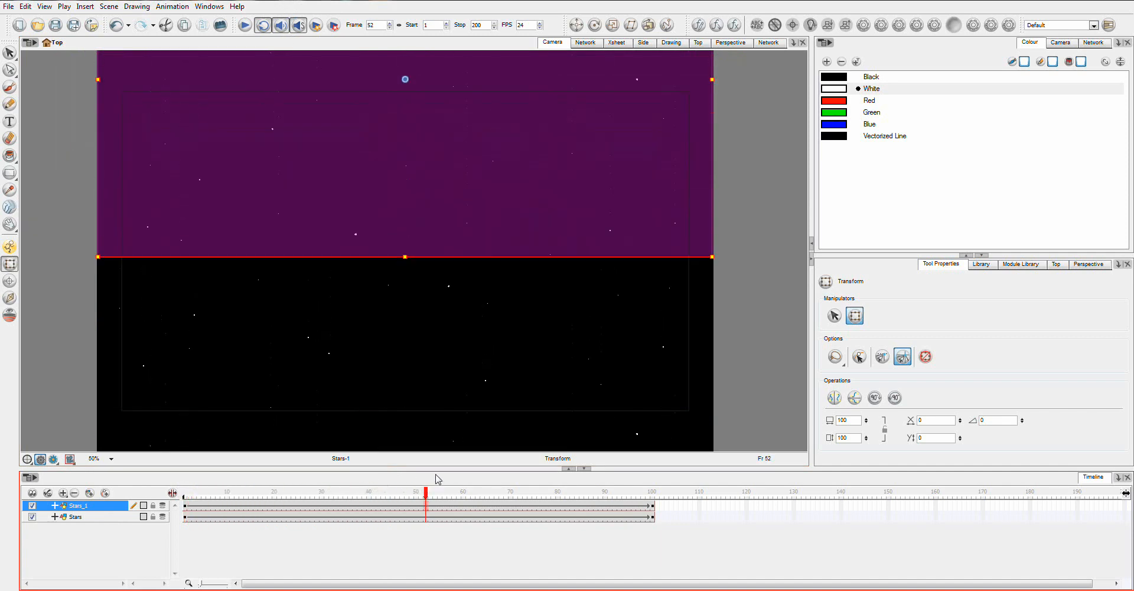
pyautogui.click(756, 240)
pyautogui.moveTo(437, 494); pyautogui.dragTo(188, 515)
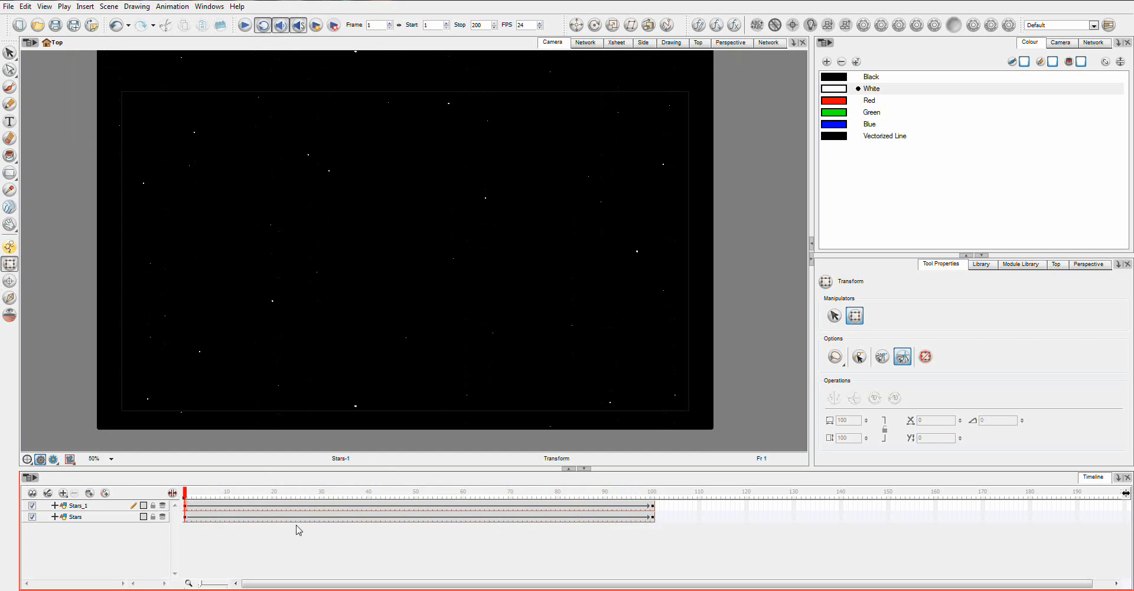
# - Copy the animated frames 1 to 100 of both Stars layers to frames 101 to 200
pyautogui.click(212, 506)
pyautogui.click(185, 506)
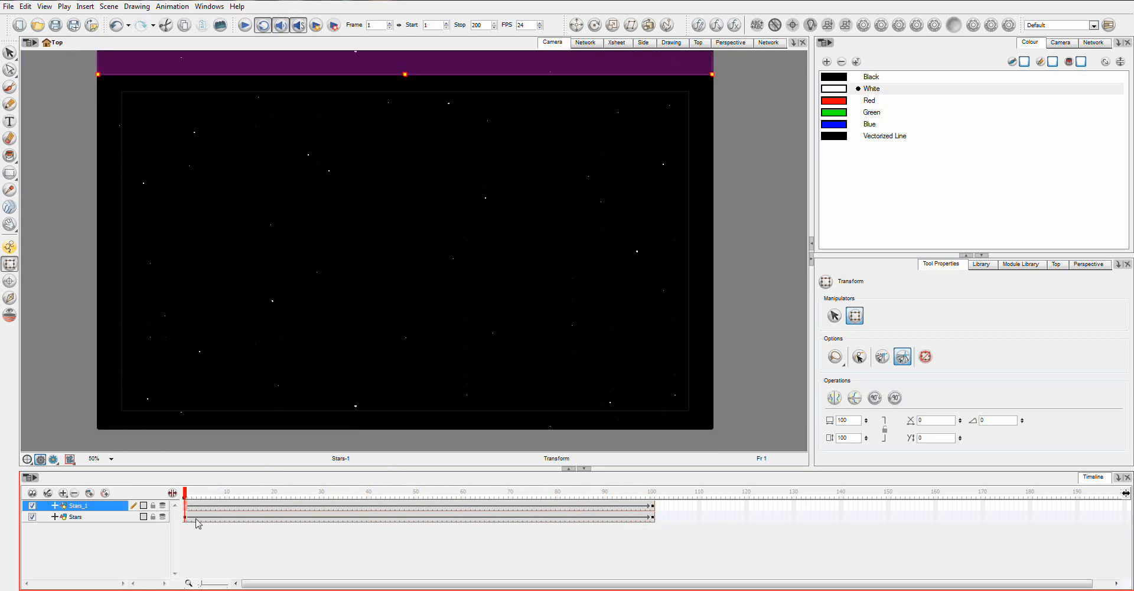
pyautogui.keyDown('shift'); pyautogui.click(651, 518); pyautogui.keyUp('shift')
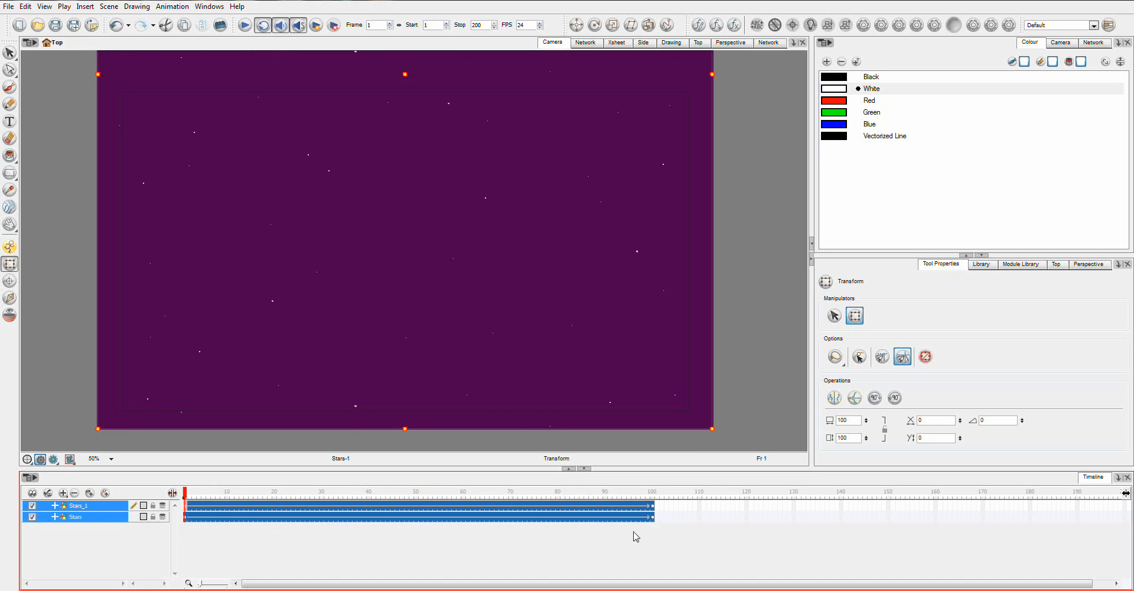
pyautogui.moveTo(372, 520); pyautogui.dragTo(840, 514)
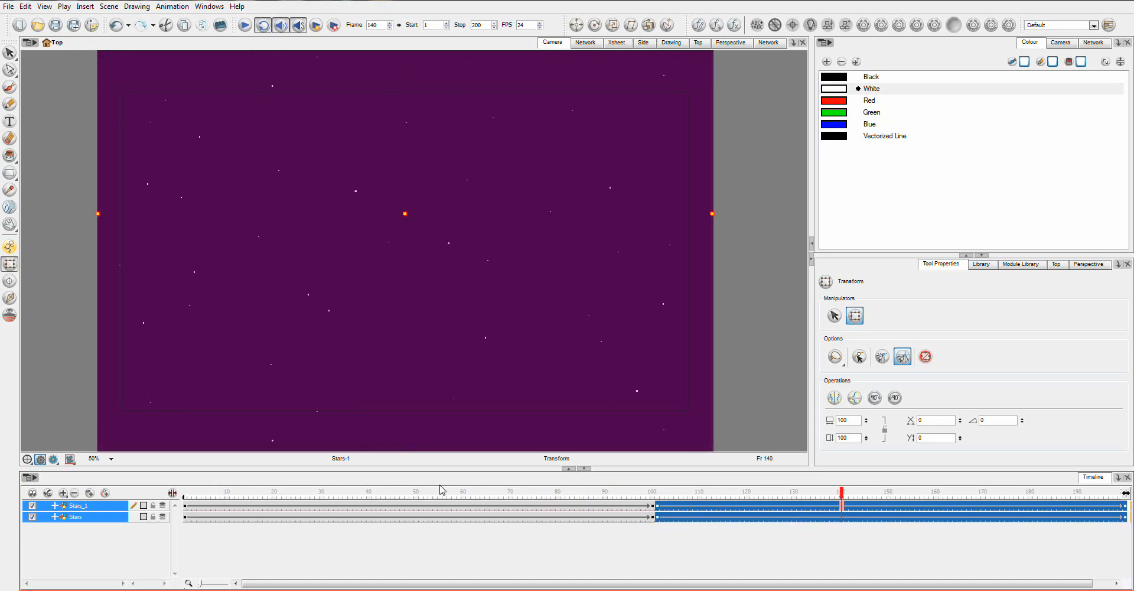
pyautogui.moveTo(787, 582); pyautogui.dragTo(853, 584)
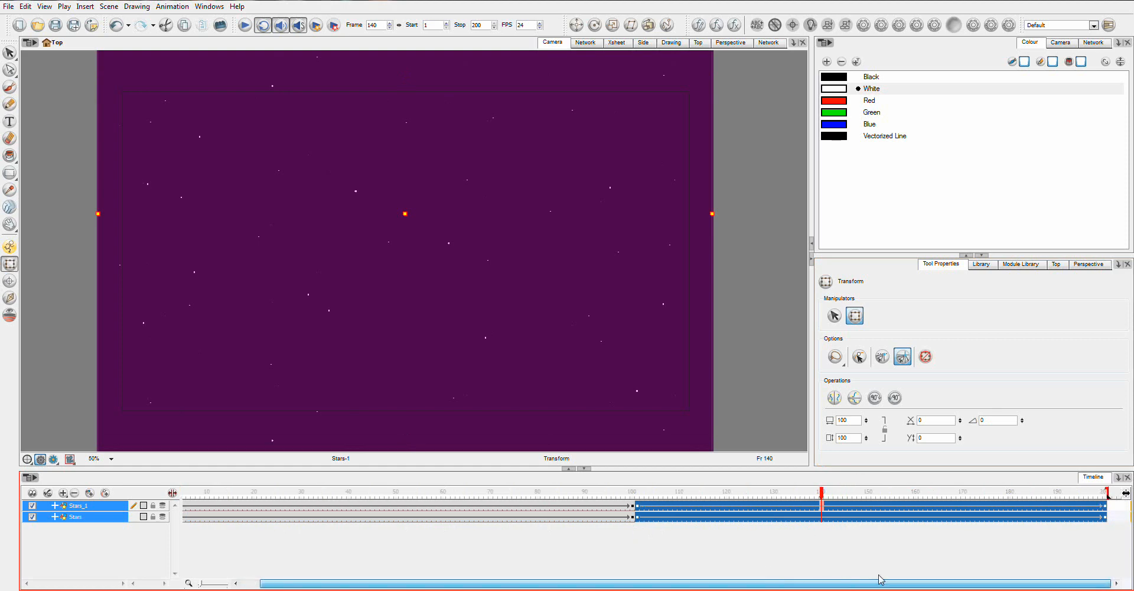
# - Play the scene from frame 1 with nothing selected to check the scrolling stars, stopping just past frame 100
pyautogui.moveTo(824, 495); pyautogui.dragTo(110, 513)
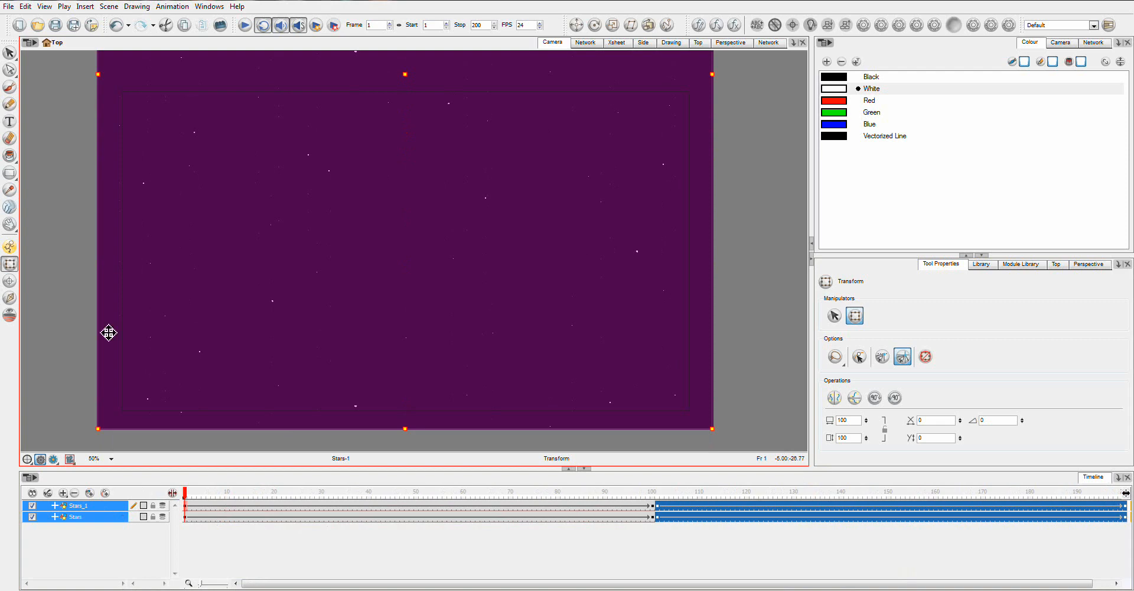
pyautogui.click(35, 205)
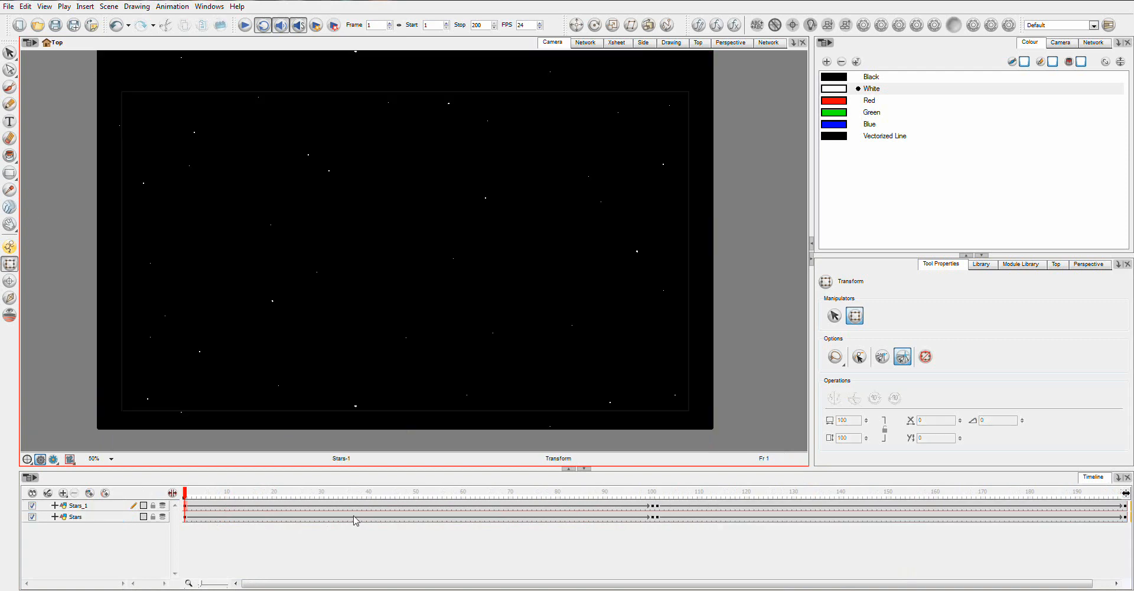
pyautogui.click(246, 26)
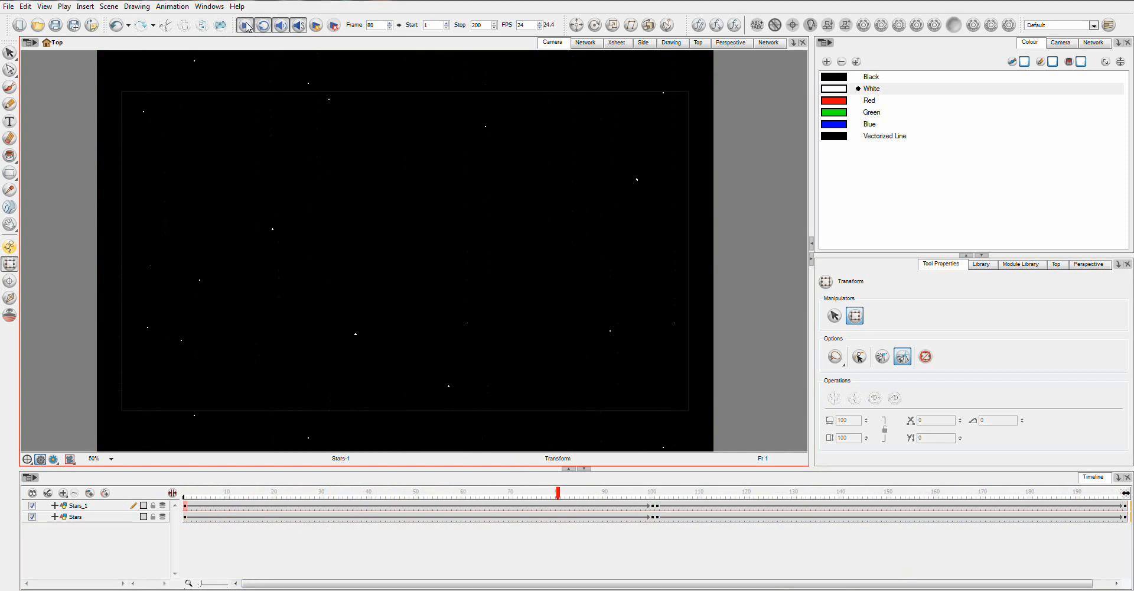
pyautogui.click(246, 25)
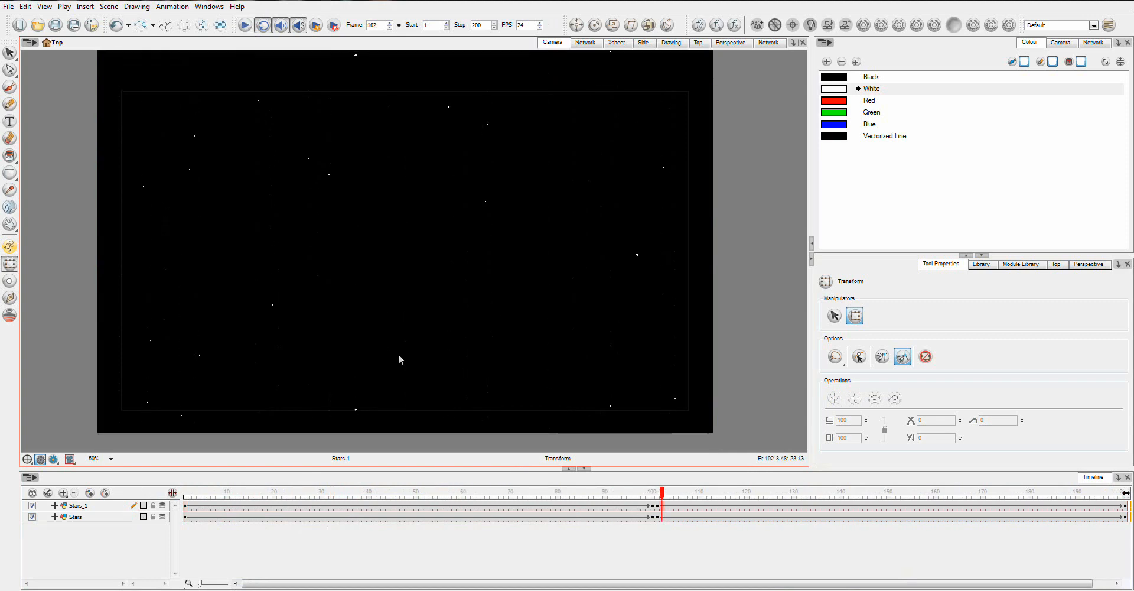
# - Mask the area outside the camera frame and preview the scrolling stars from frame 1
pyautogui.click(70, 459)
pyautogui.click(125, 341)
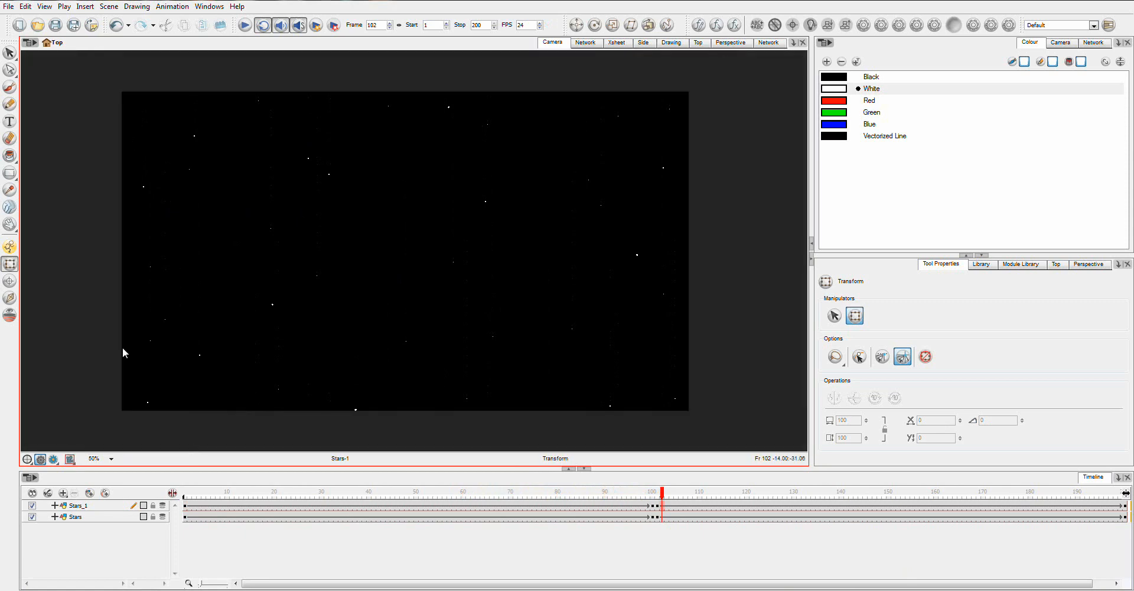
pyautogui.click(187, 492)
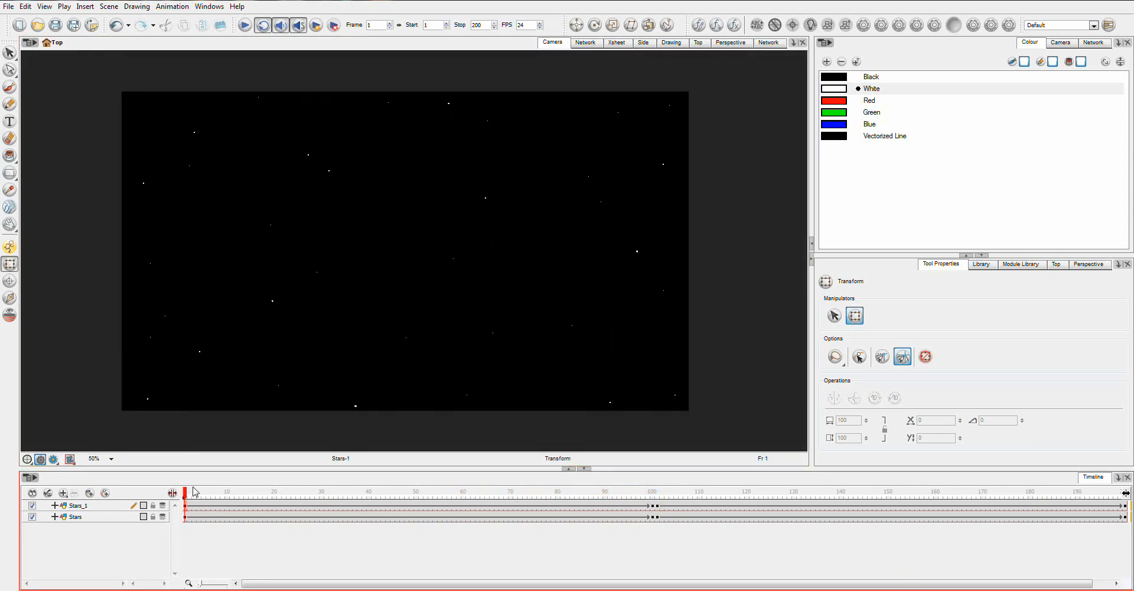
pyautogui.click(246, 26)
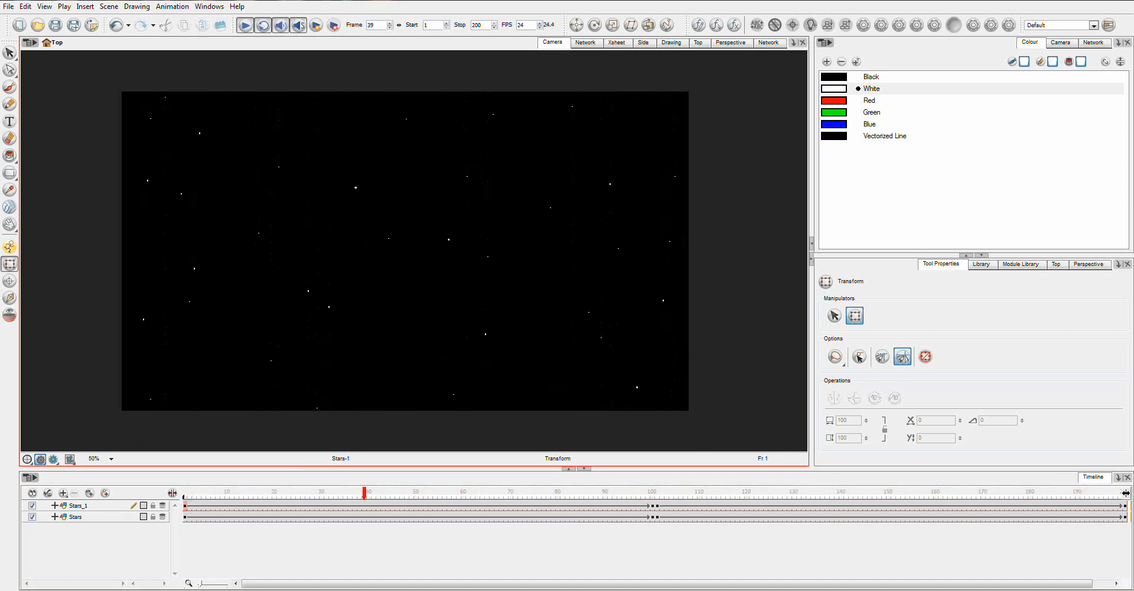
pyautogui.click(246, 26)
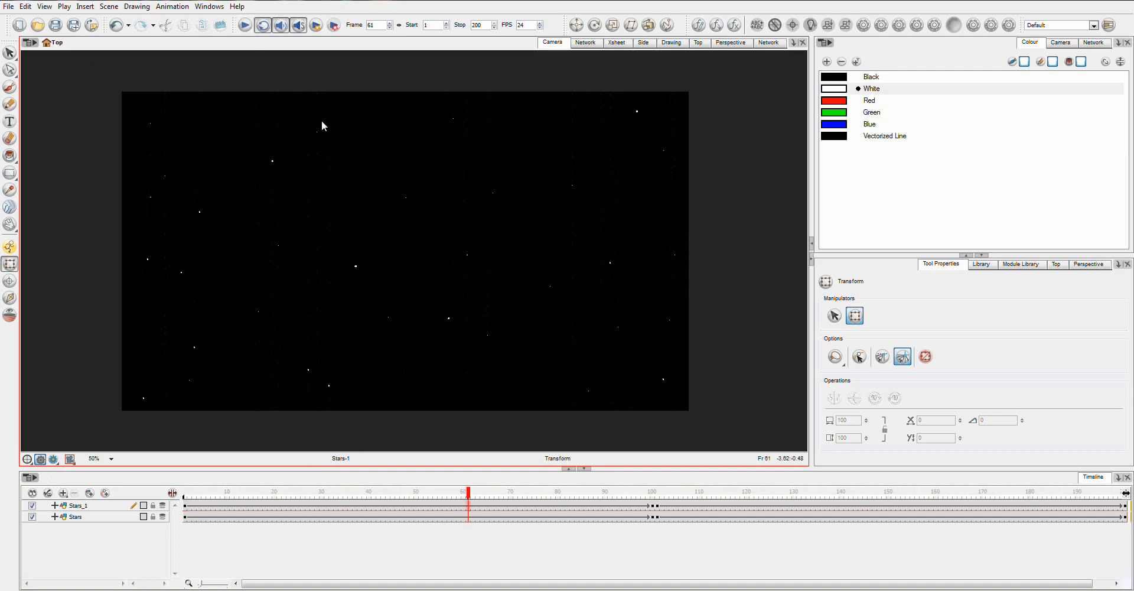